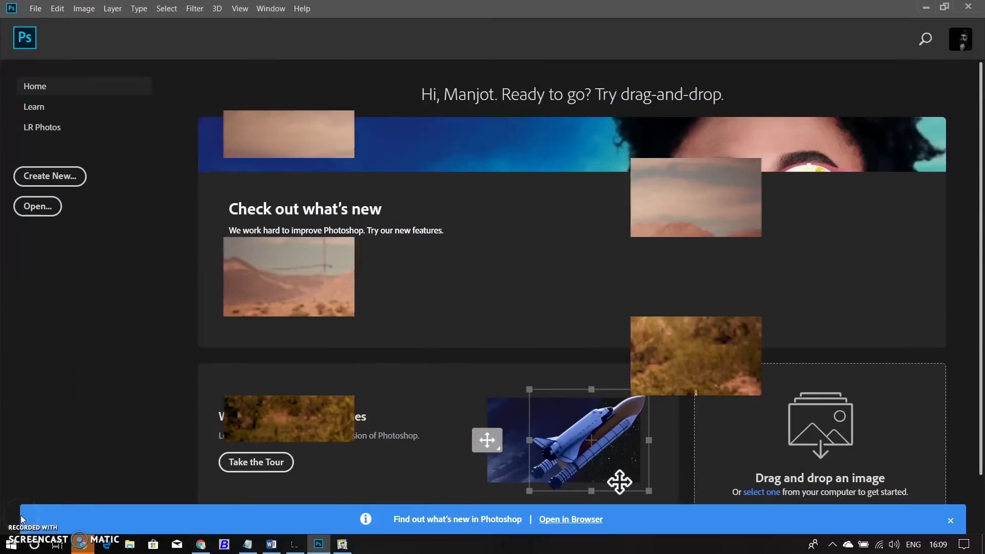
# Step: Browse to the backup (E:) drive's MyImages folder and into the travel places image folder
pyautogui.click(38, 206)
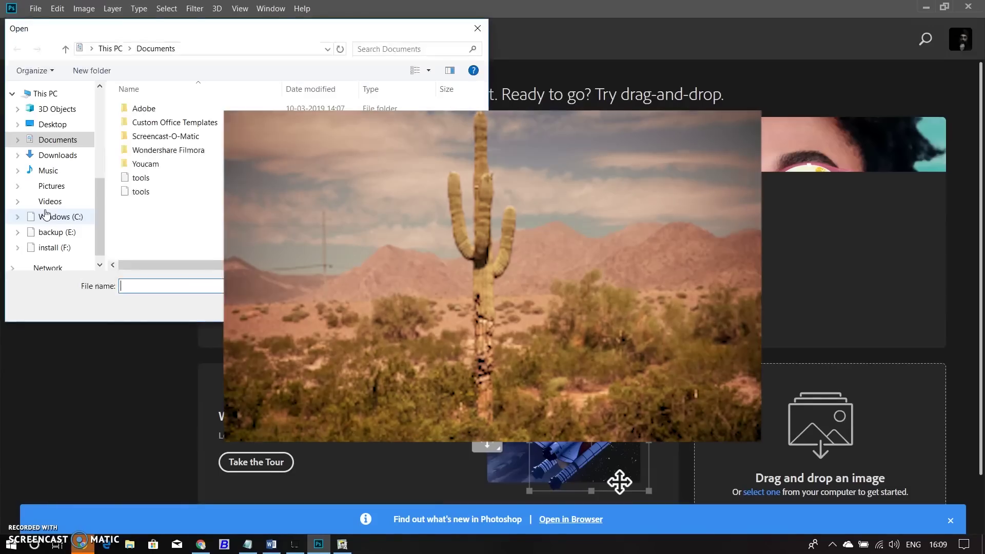
pyautogui.click(56, 232)
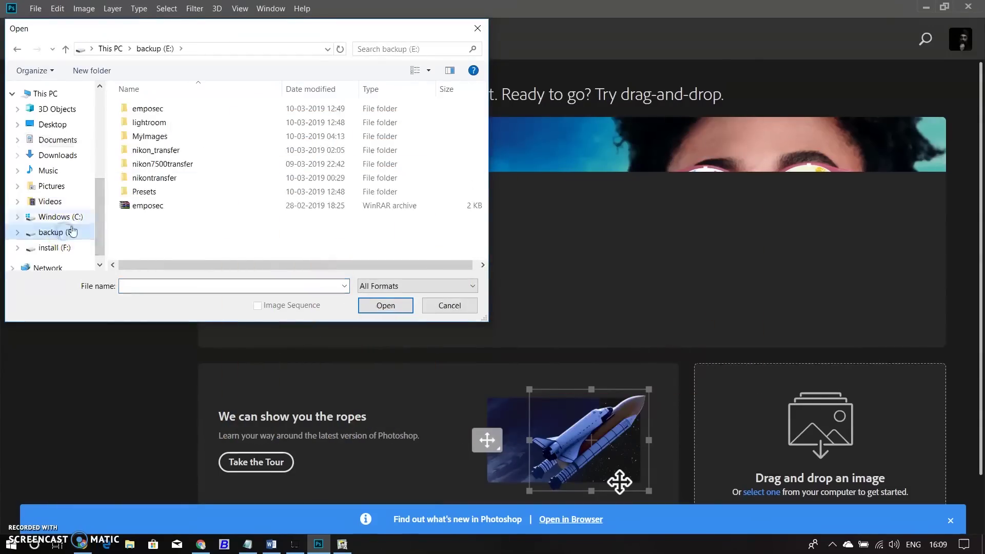
pyautogui.doubleClick(151, 136)
pyautogui.scroll(-5, 154, 177)
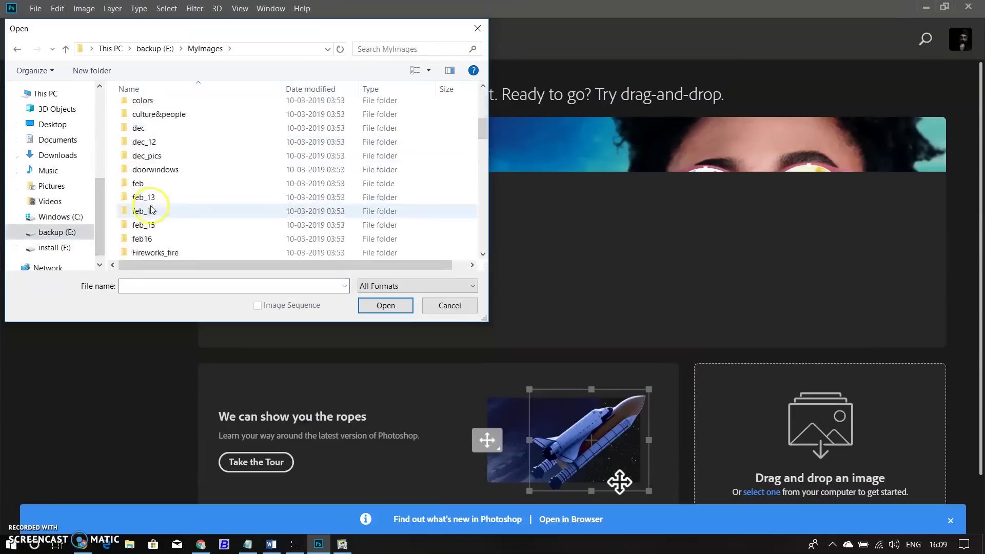
pyautogui.scroll(-5, 151, 200)
pyautogui.scroll(-3, 146, 208)
pyautogui.scroll(-5, 143, 213)
pyautogui.scroll(-5, 143, 212)
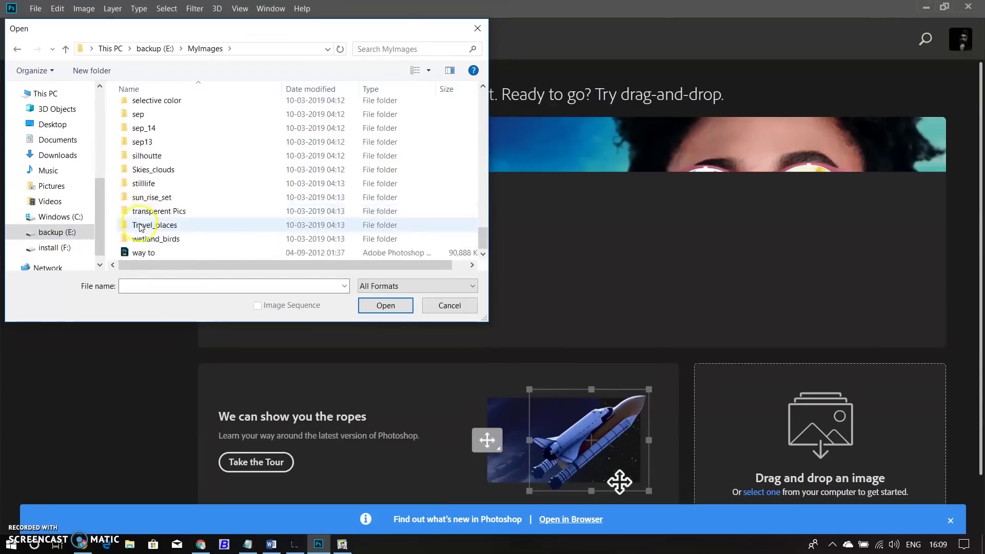
pyautogui.doubleClick(150, 223)
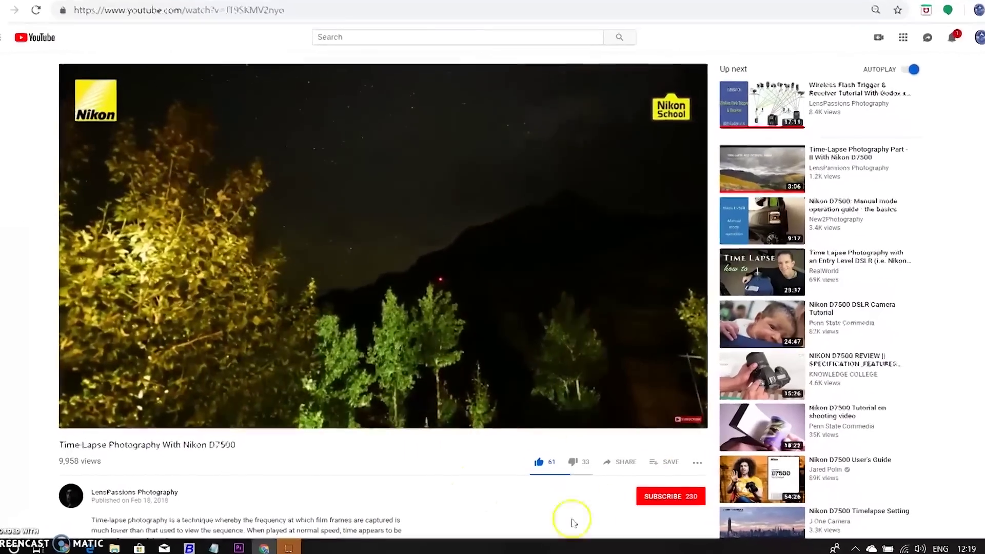
# Step: Subscribe to the time-lapse video's YouTube channel using the red SUBSCRIBE button
pyautogui.click(655, 496)
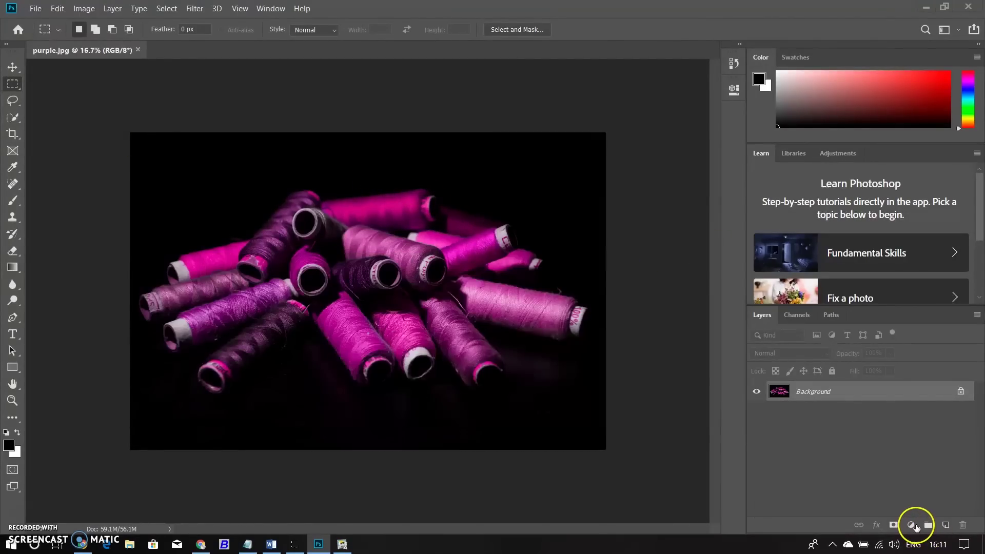
# Step: Add a Hue/Saturation adjustment layer and sample a thread to target magentas
pyautogui.click(912, 526)
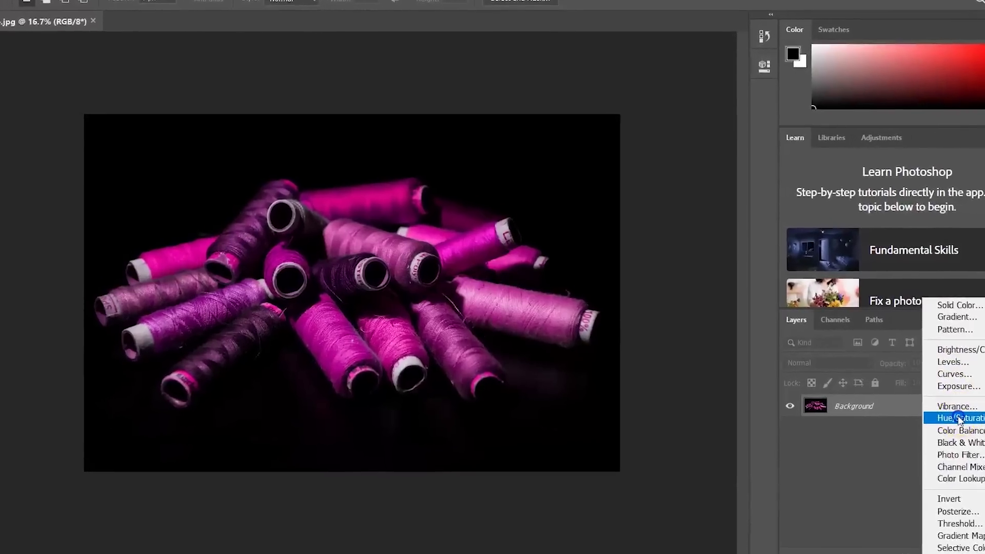
pyautogui.click(916, 355)
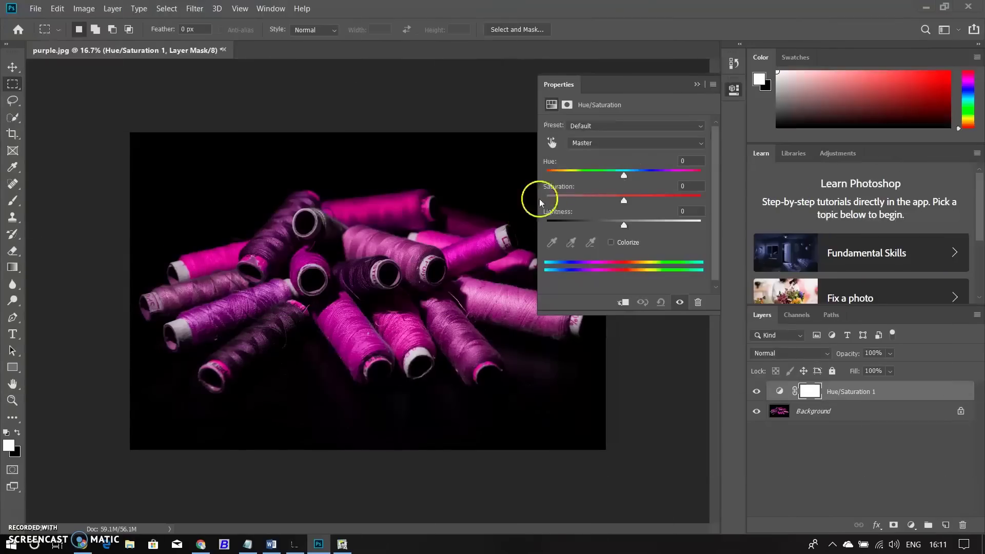
pyautogui.click(552, 143)
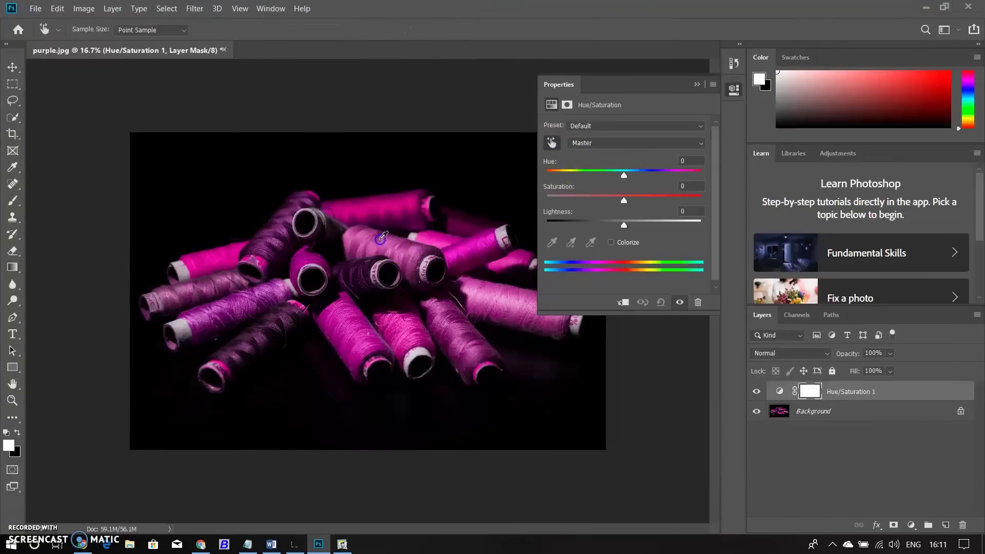
pyautogui.click(457, 230)
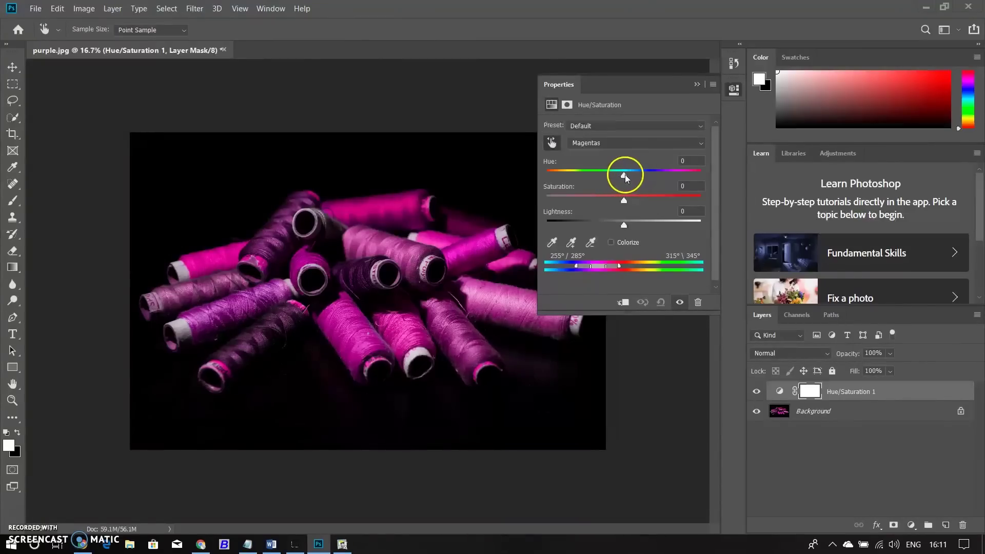
# Step: Shift the magenta threads to blue with Hue -92 and Saturation +71
pyautogui.moveTo(624, 175)
pyautogui.mouseDown()
pyautogui.moveTo(682, 177)
pyautogui.moveTo(654, 176)
pyautogui.mouseUp()
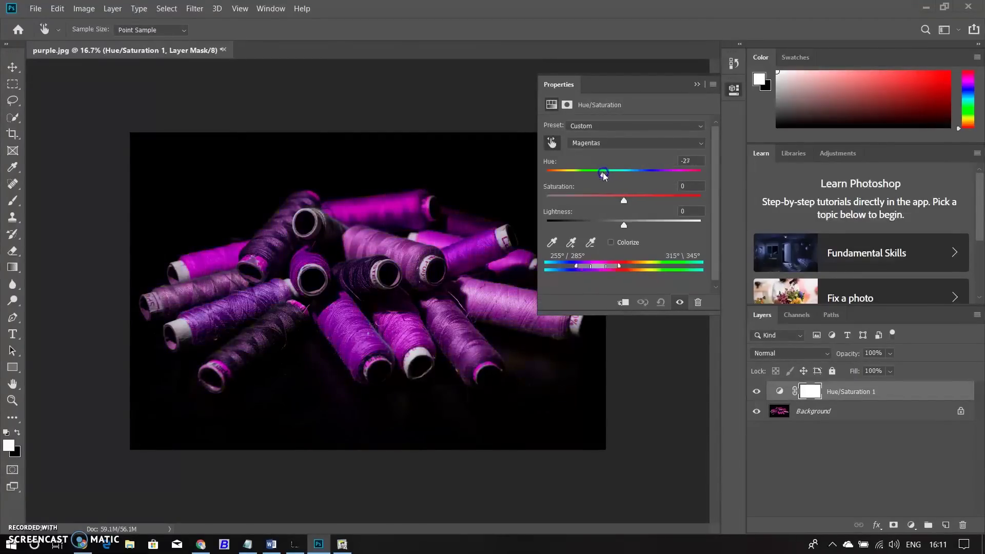
pyautogui.moveTo(589, 175)
pyautogui.mouseDown()
pyautogui.moveTo(564, 177)
pyautogui.moveTo(574, 175)
pyautogui.mouseUp()
pyautogui.moveTo(624, 200); pyautogui.dragTo(659, 202)
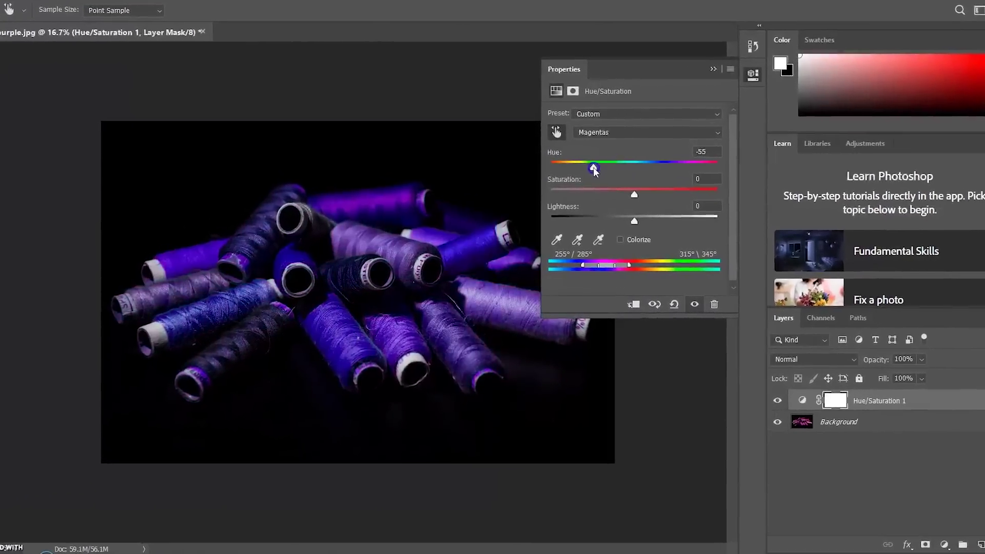
pyautogui.moveTo(593, 169); pyautogui.dragTo(590, 164)
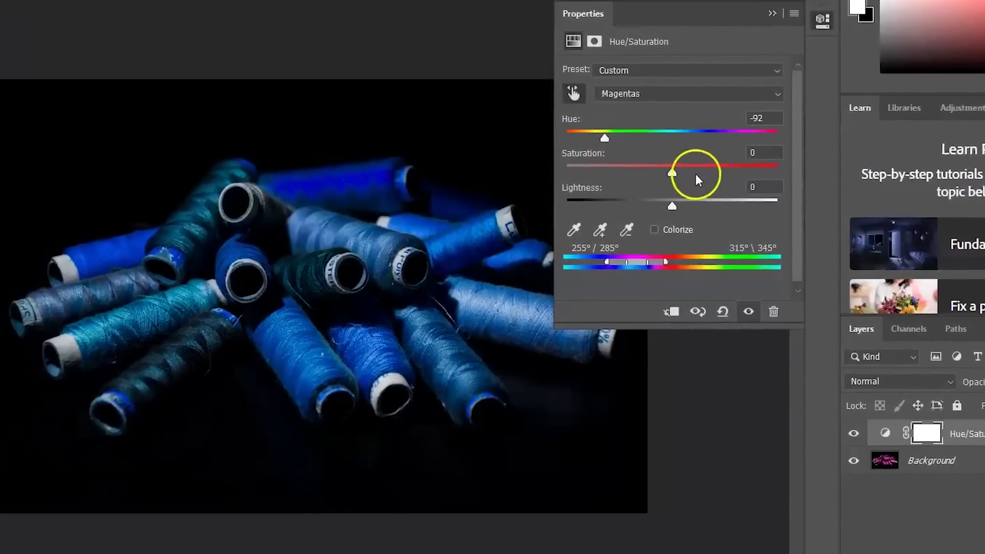
pyautogui.moveTo(683, 166)
pyautogui.mouseDown()
pyautogui.moveTo(802, 152)
pyautogui.moveTo(585, 146)
pyautogui.mouseUp()
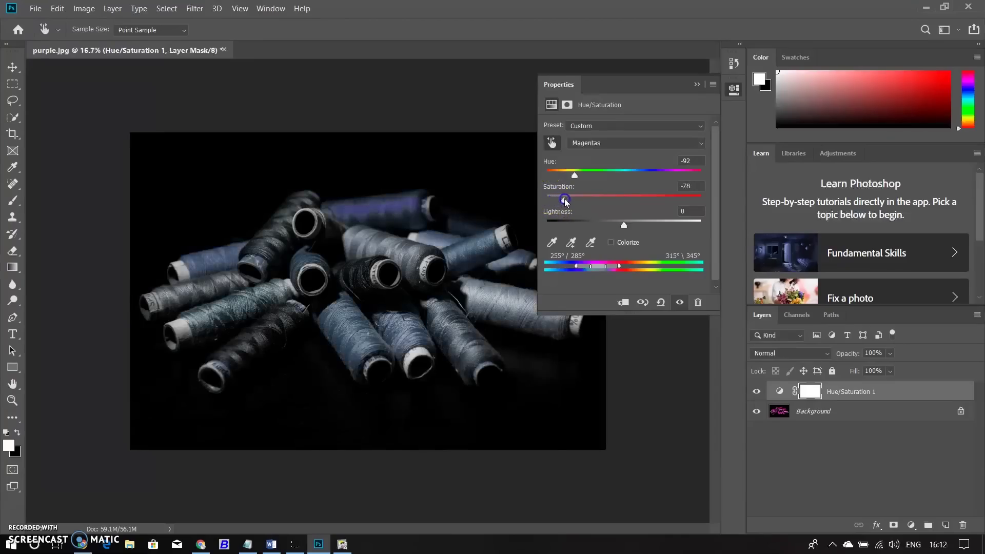
# Step: Undo the Hue/Saturation changes and lower the threads' saturation slightly
pyautogui.hotkey('ctrl', 'z')
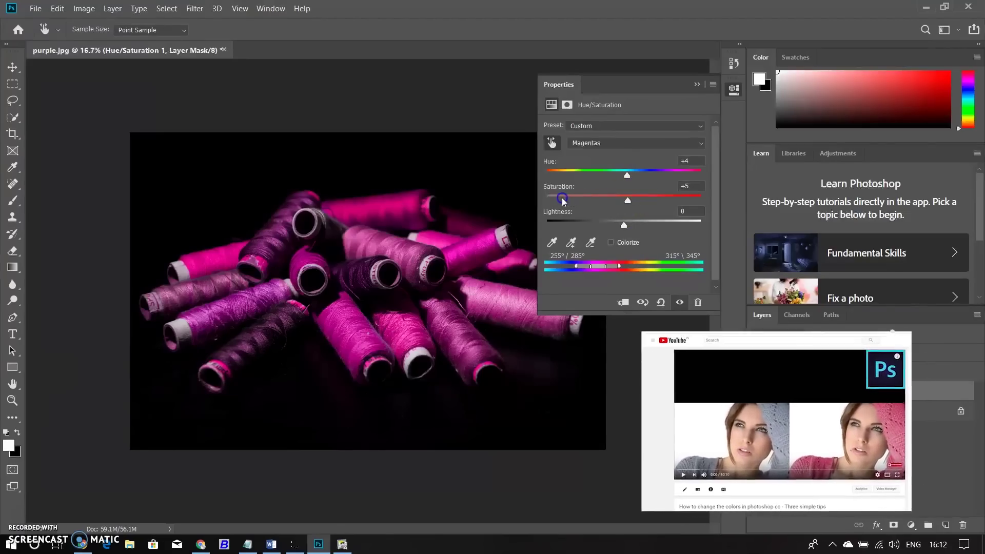
pyautogui.moveTo(627, 201); pyautogui.dragTo(585, 202)
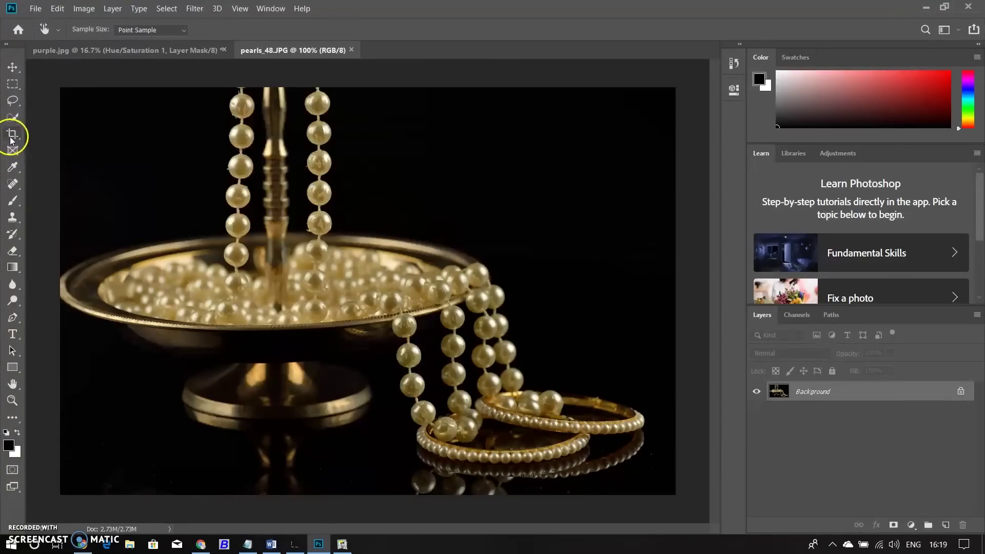
# Step: Pull the pearls photo's crop edges inward on all four sides to trim the dark borders
pyautogui.click(12, 135)
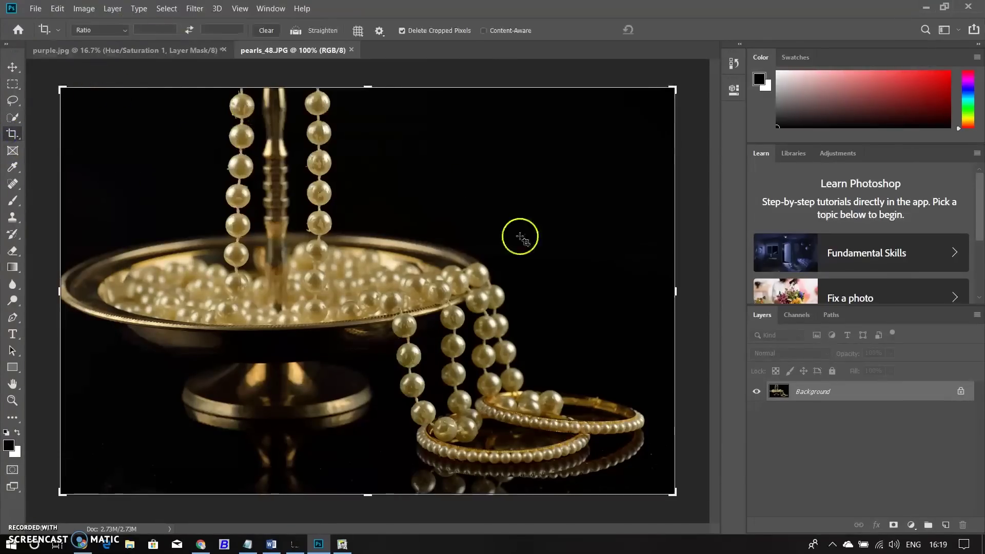
pyautogui.moveTo(373, 494); pyautogui.dragTo(369, 484)
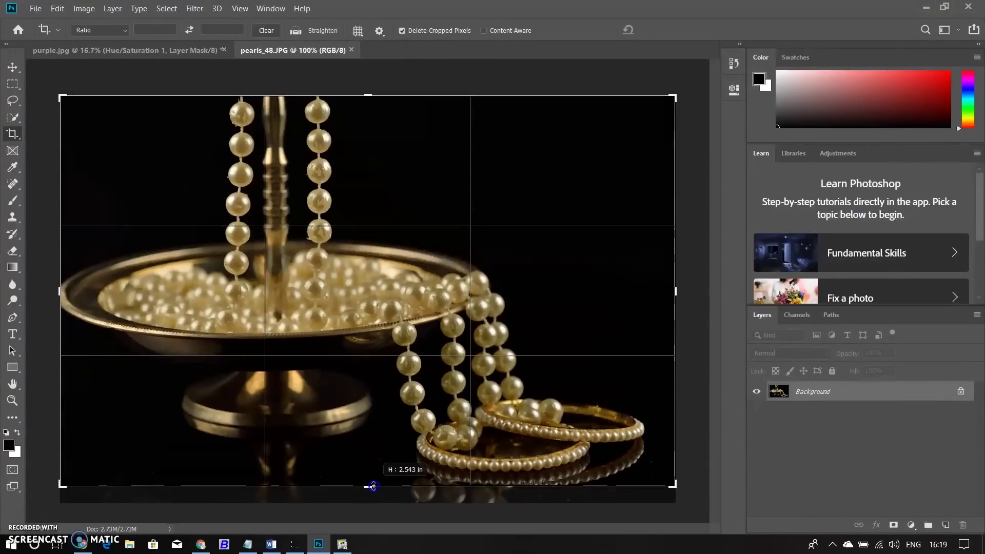
pyautogui.moveTo(60, 291); pyautogui.dragTo(78, 291)
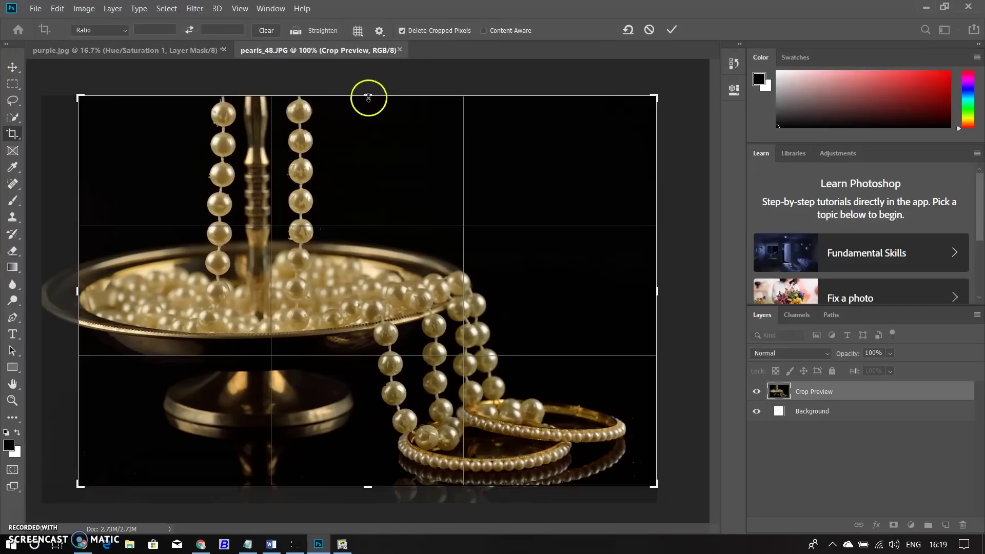
pyautogui.moveTo(368, 96); pyautogui.dragTo(368, 113)
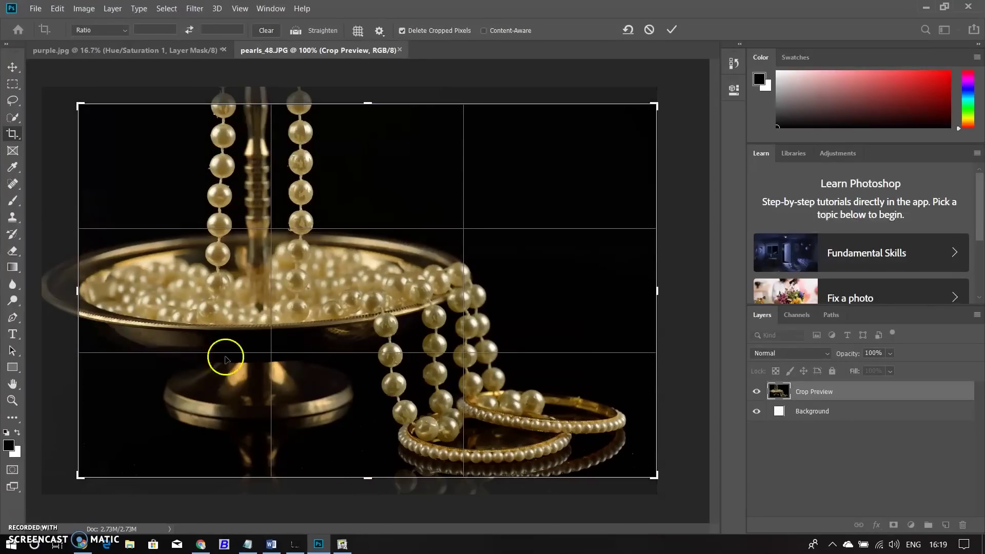
pyautogui.moveTo(77, 287); pyautogui.dragTo(84, 287)
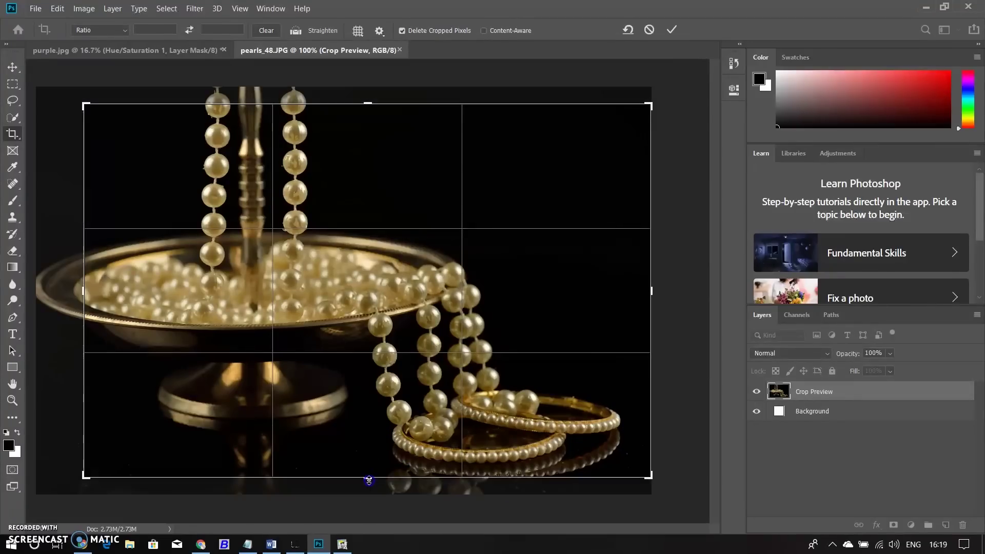
pyautogui.moveTo(368, 476); pyautogui.dragTo(369, 480)
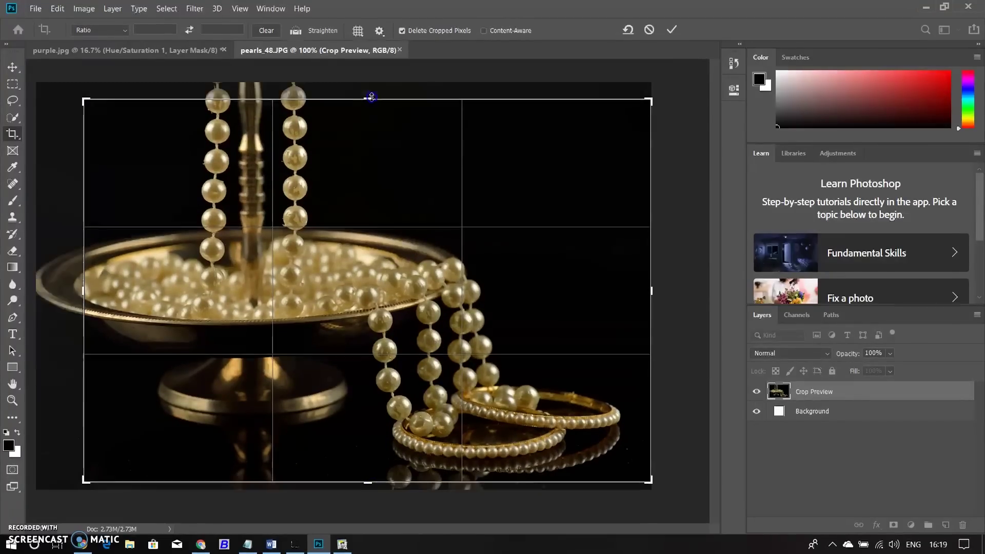
pyautogui.moveTo(368, 99); pyautogui.dragTo(370, 105)
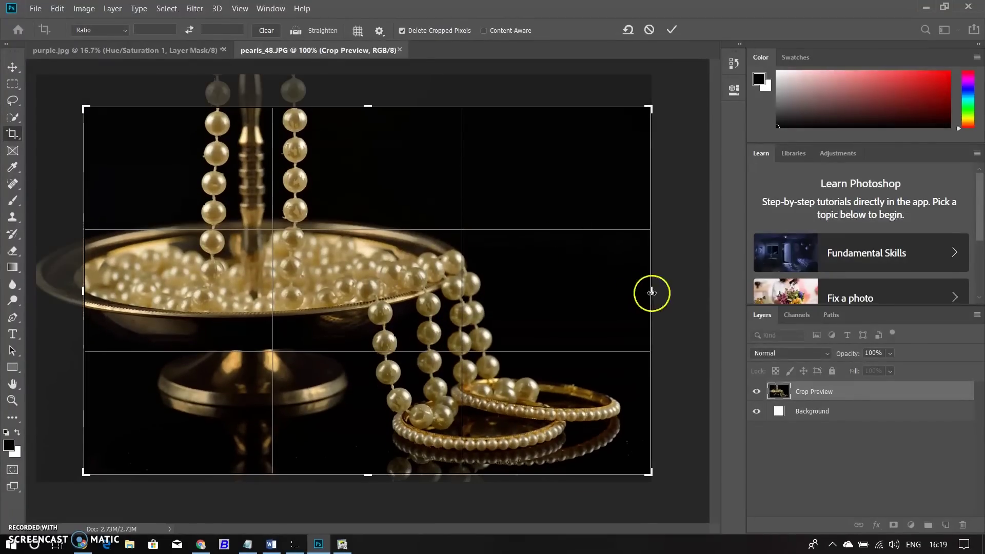
pyautogui.moveTo(651, 293); pyautogui.dragTo(647, 294)
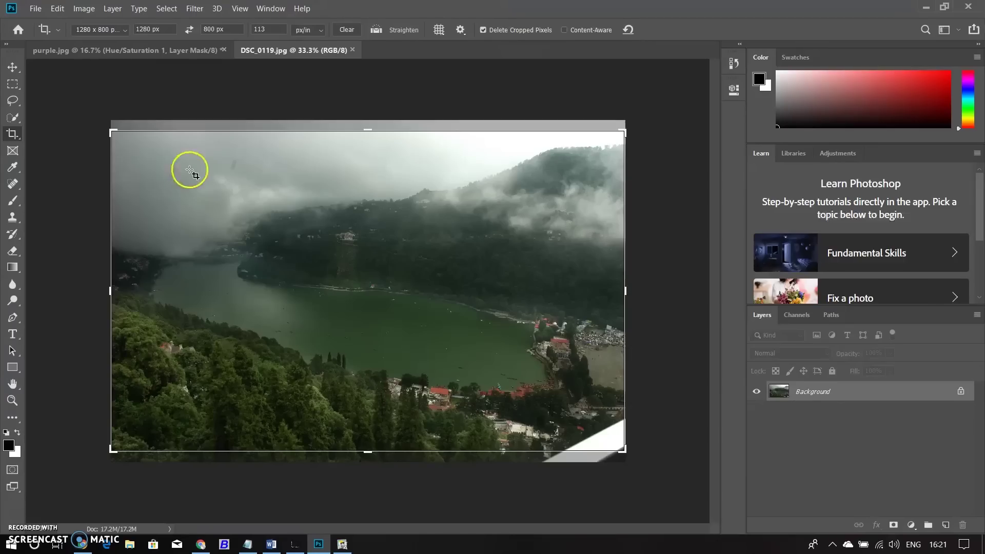
# Step: Clear the fixed crop size, choose a 16 : 9 ratio and position it over the lake
pyautogui.click(346, 30)
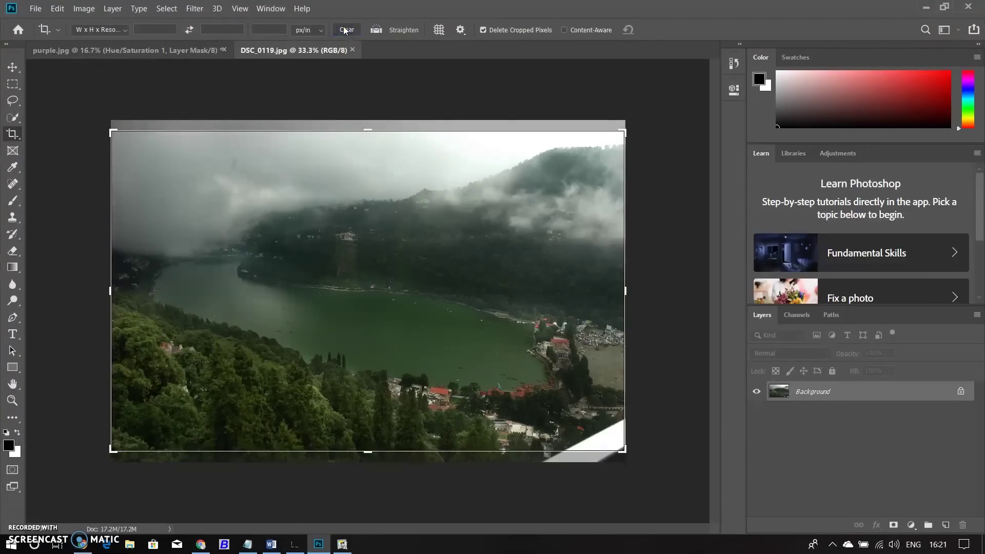
pyautogui.click(100, 29)
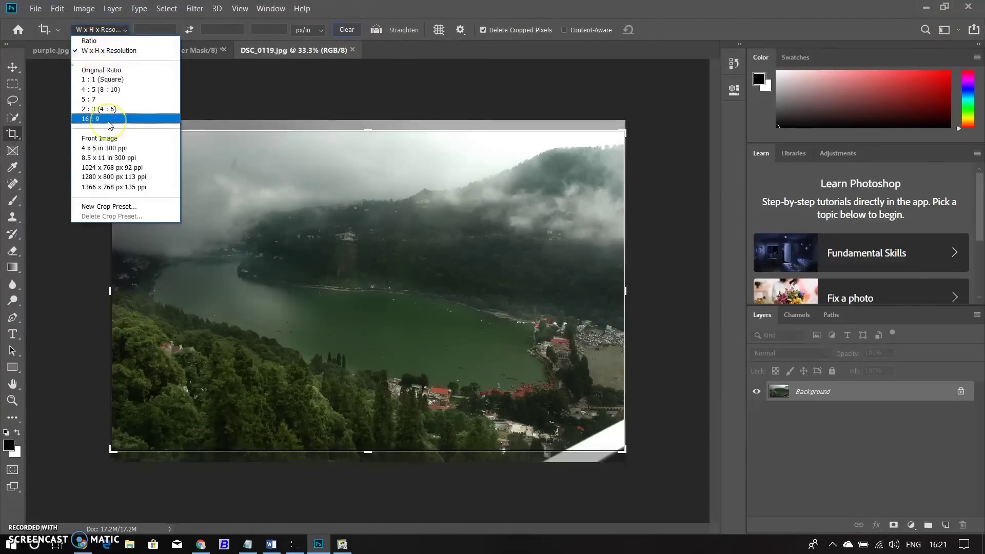
pyautogui.click(90, 118)
pyautogui.moveTo(345, 277); pyautogui.dragTo(362, 258)
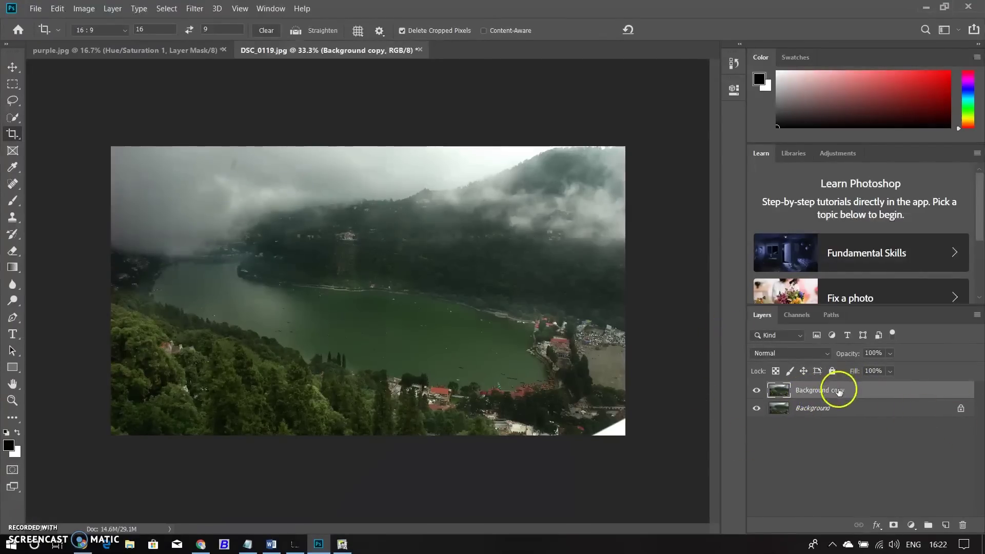
# Step: Add a Hue/Saturation layer targeting the lake's greens, shifting Hue +94
pyautogui.click(911, 525)
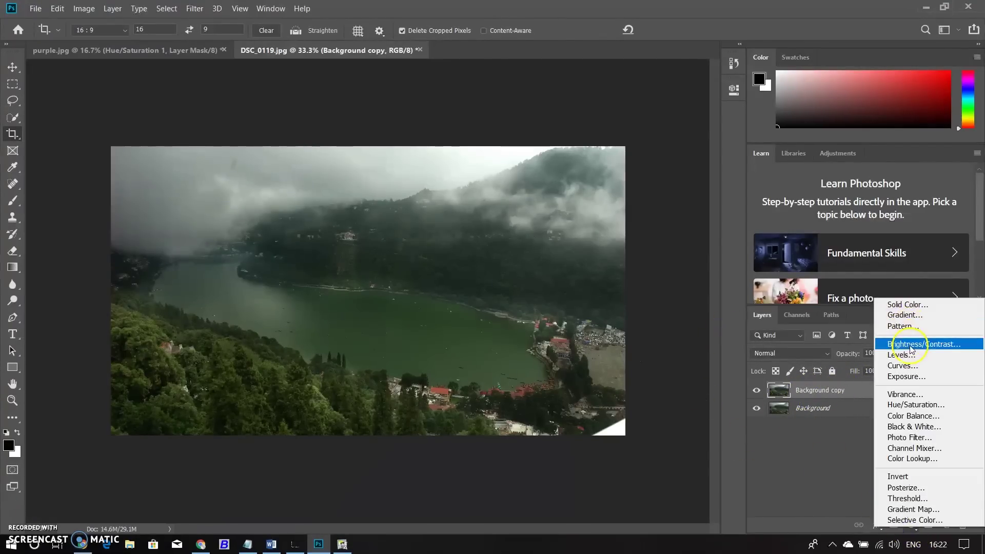
pyautogui.click(914, 405)
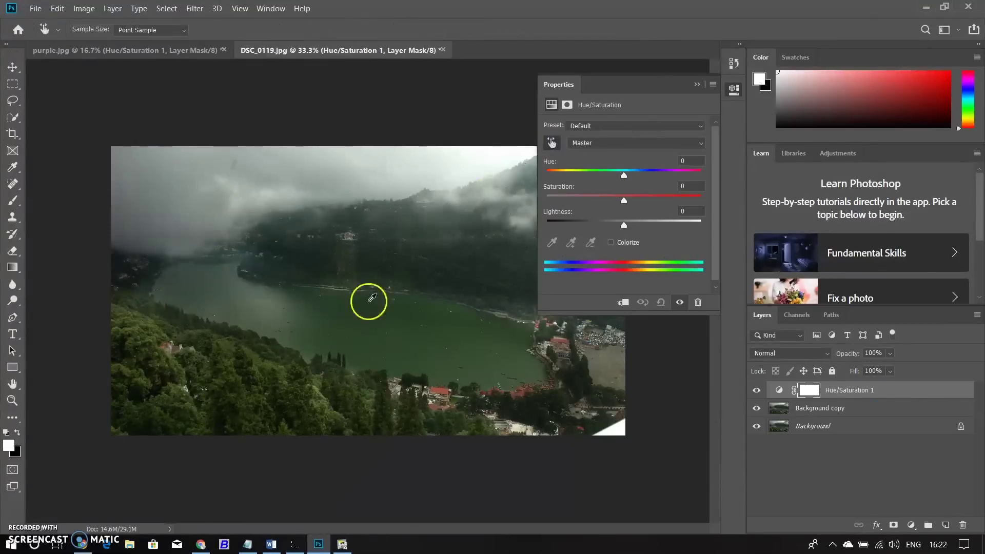
pyautogui.click(370, 312)
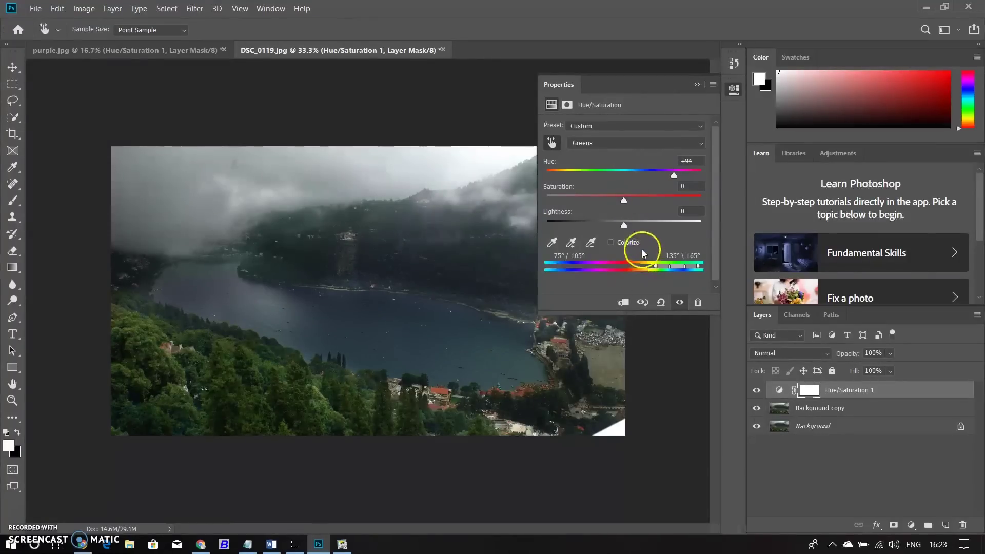
# Step: Collapse the Properties panel and toggle the adjustment layer's visibility to compare
pyautogui.click(698, 84)
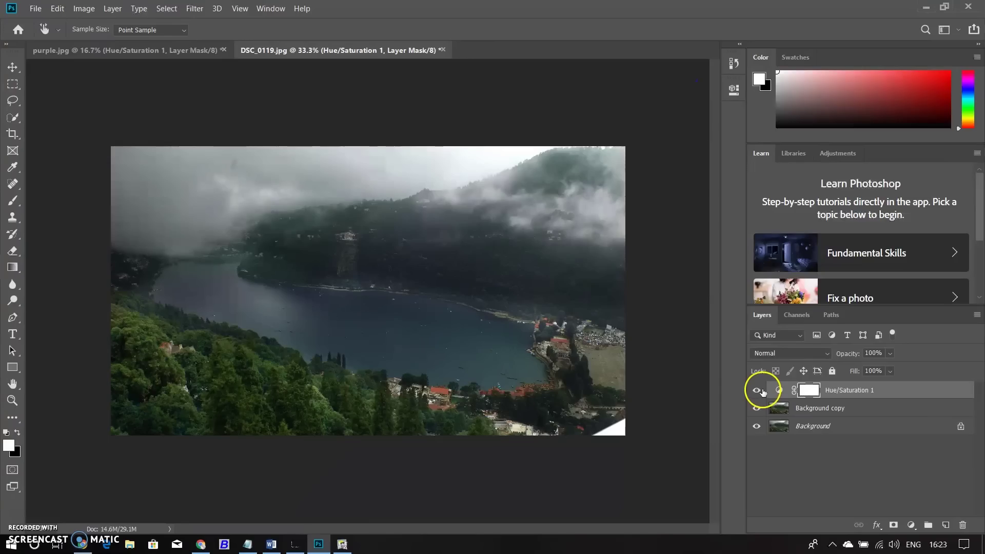
pyautogui.click(758, 429)
pyautogui.click(757, 408)
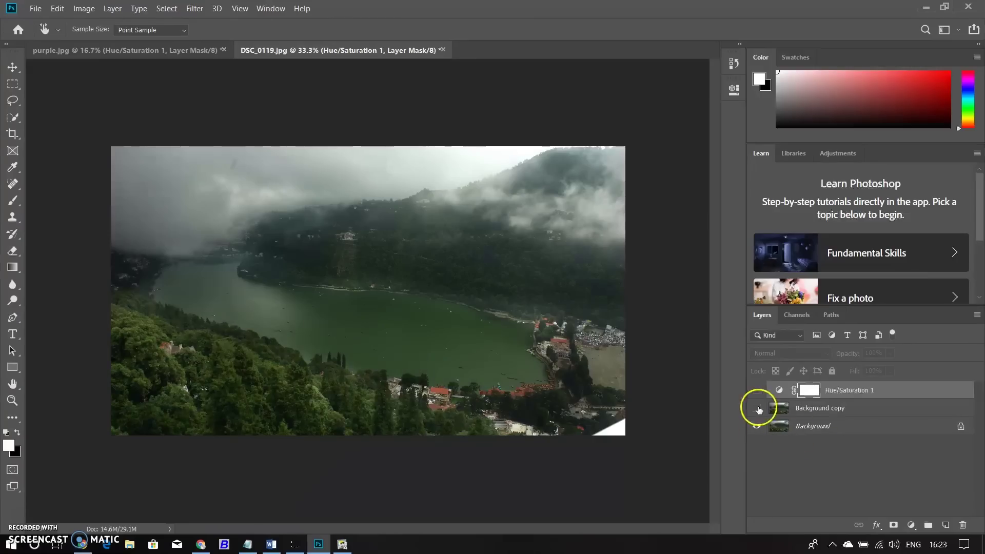
pyautogui.click(757, 390)
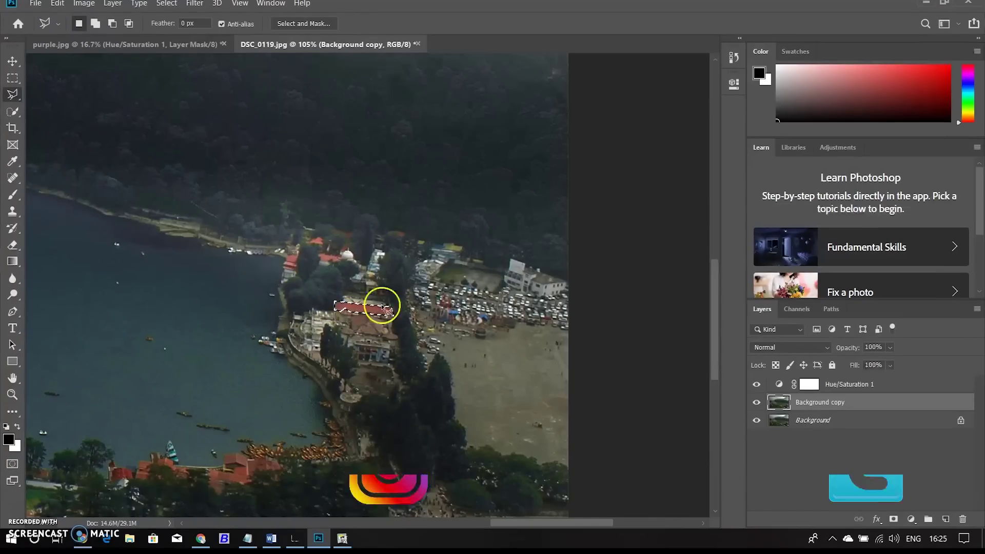
# Step: Add a Hue/Saturation layer for the lassoed rooftop and shift its hue
pyautogui.click(916, 405)
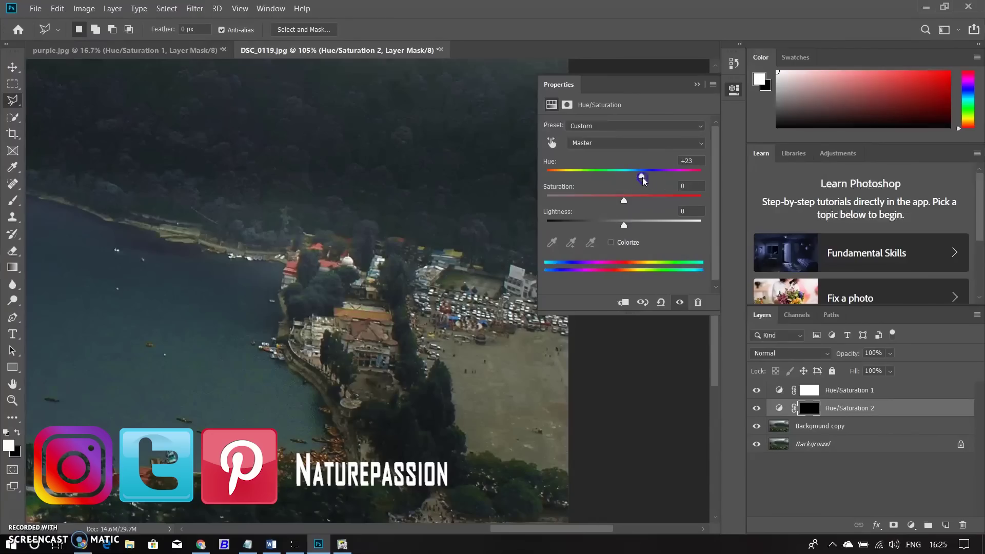
pyautogui.scroll(5, 462, 285)
pyautogui.moveTo(625, 173)
pyautogui.mouseDown()
pyautogui.moveTo(585, 179)
pyautogui.moveTo(656, 200)
pyautogui.mouseUp()
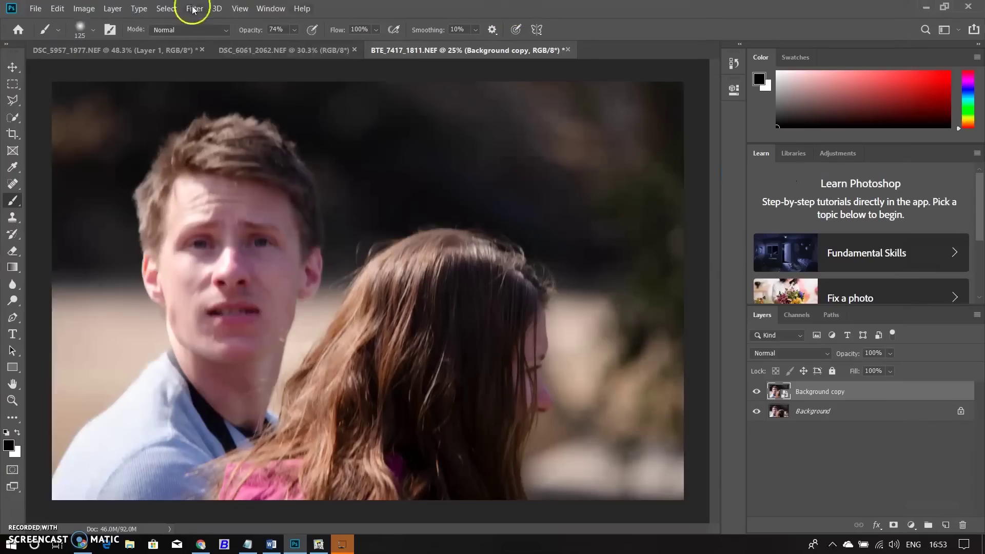
# Step: Open Filter > Sharpen > Unsharp Mask and frame the face in its preview
pyautogui.click(194, 9)
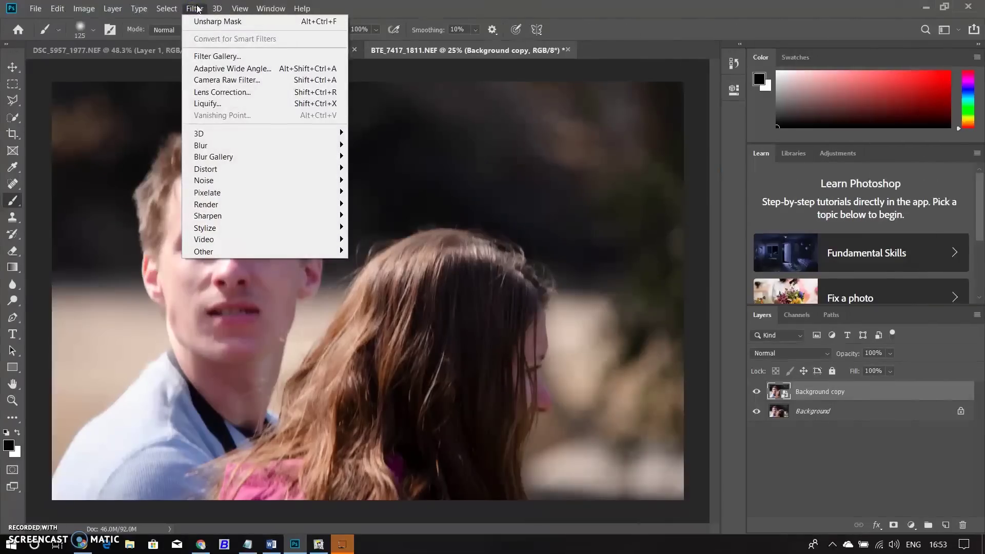
pyautogui.moveTo(262, 215)
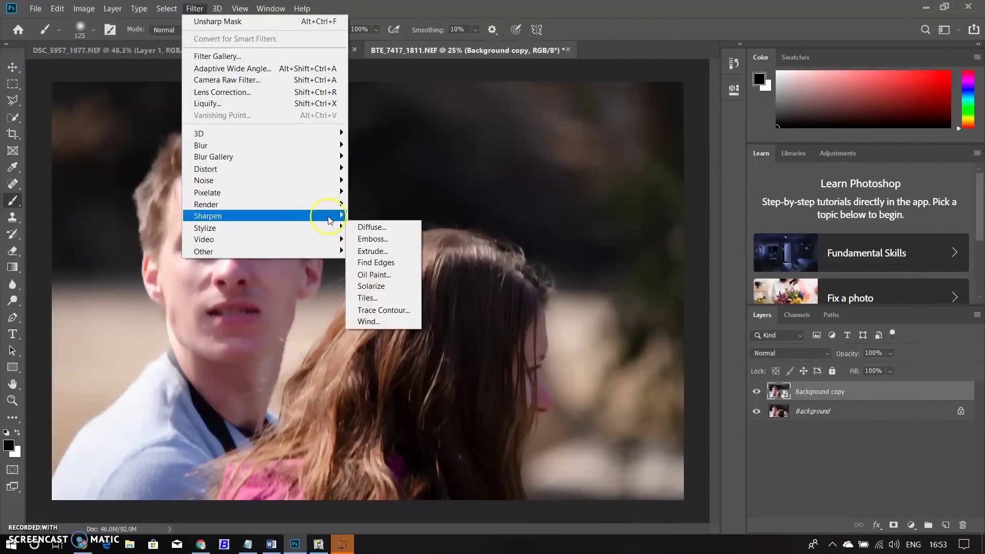
pyautogui.click(370, 247)
pyautogui.moveTo(453, 174); pyautogui.dragTo(477, 202)
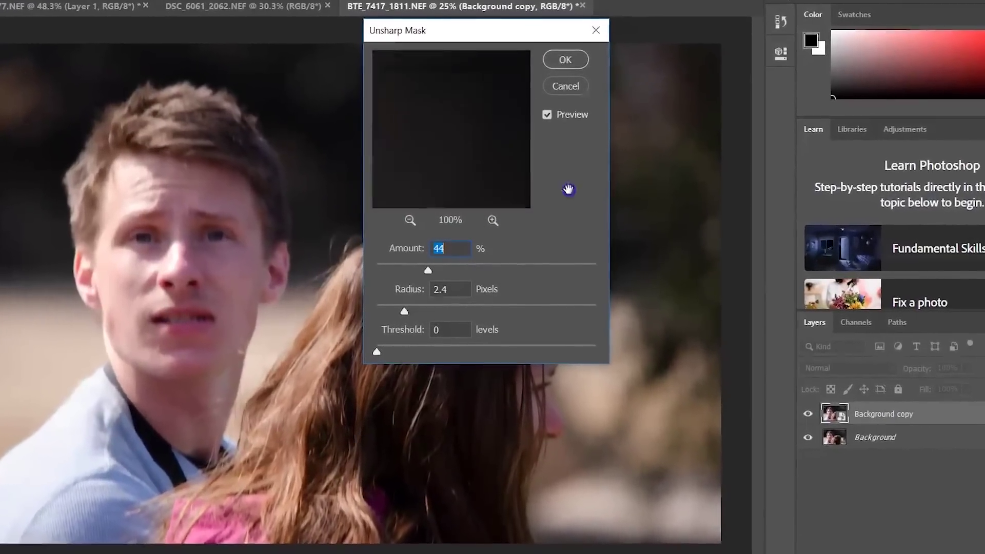
pyautogui.moveTo(440, 121); pyautogui.dragTo(528, 47)
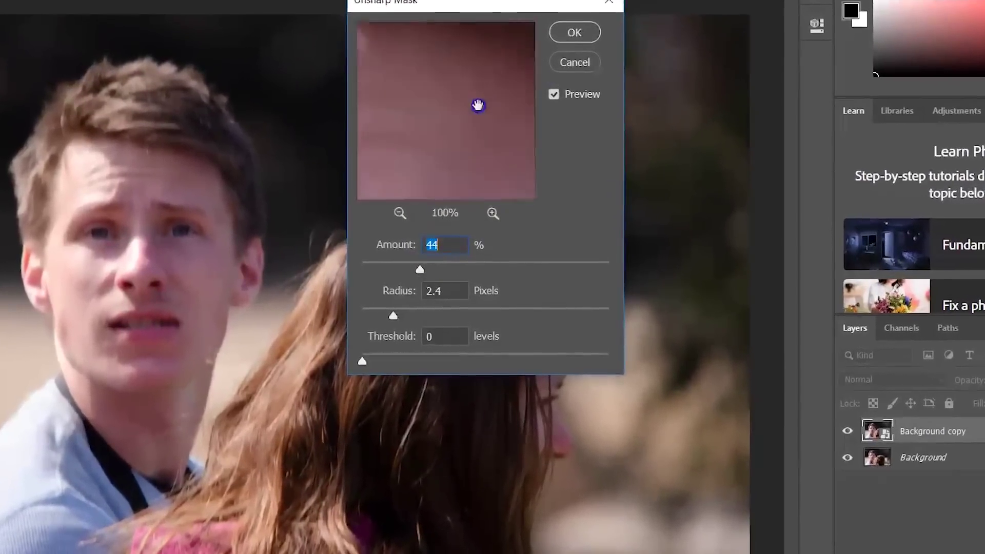
pyautogui.click(403, 215)
pyautogui.click(403, 215)
# Step: Apply Unsharp Mask with Amount 74 and Radius 7.4
pyautogui.moveTo(414, 268); pyautogui.dragTo(467, 268)
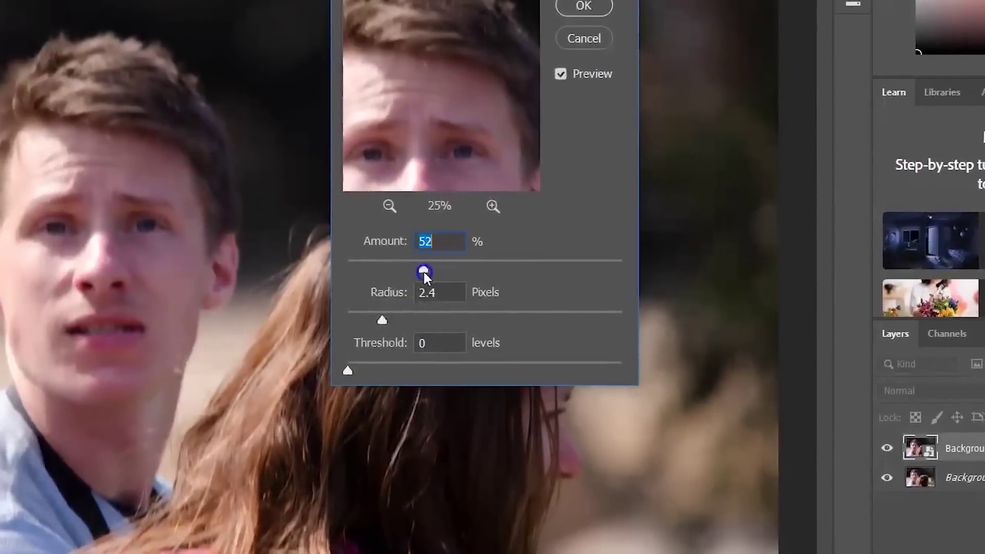
pyautogui.moveTo(385, 318); pyautogui.dragTo(469, 322)
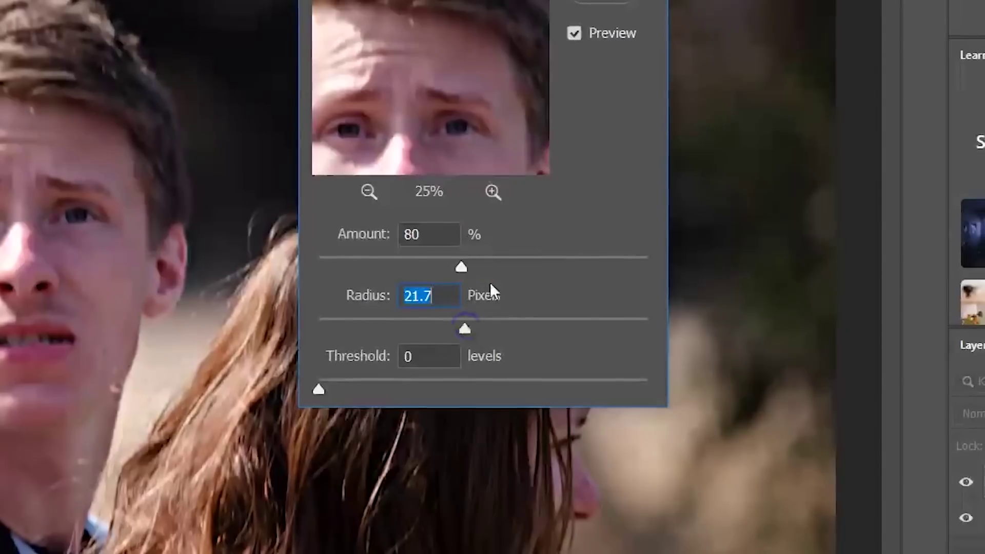
pyautogui.moveTo(460, 267); pyautogui.dragTo(450, 268)
pyautogui.moveTo(468, 322); pyautogui.dragTo(428, 323)
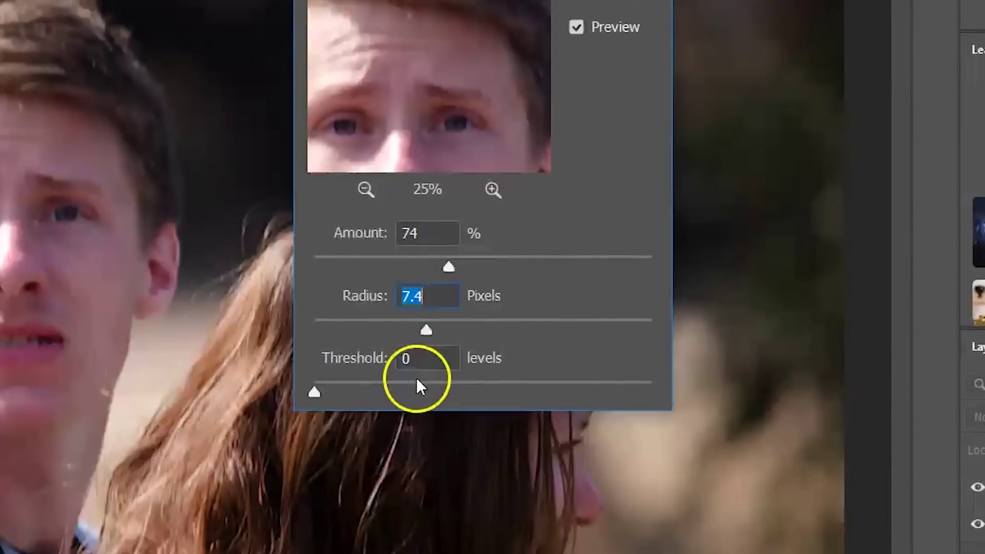
pyautogui.press('Return')
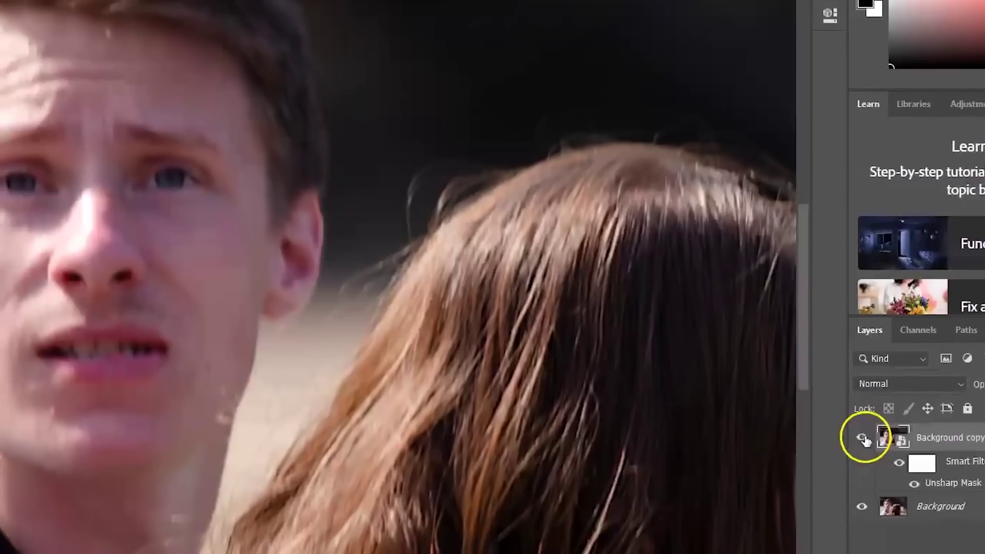
# Step: Toggle the sharpened layer to compare, then set the brush to 100% opacity and a larger size
pyautogui.click(882, 445)
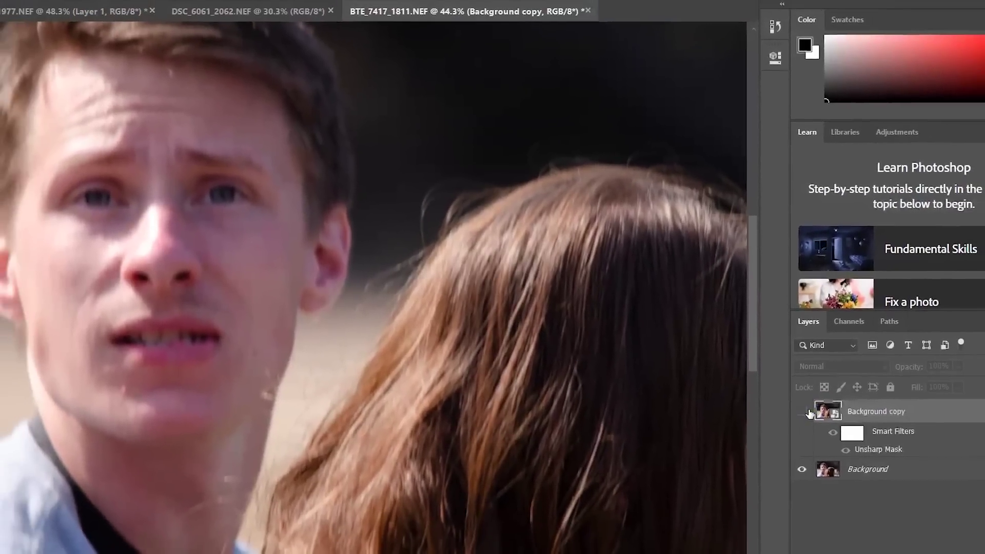
pyautogui.click(810, 414)
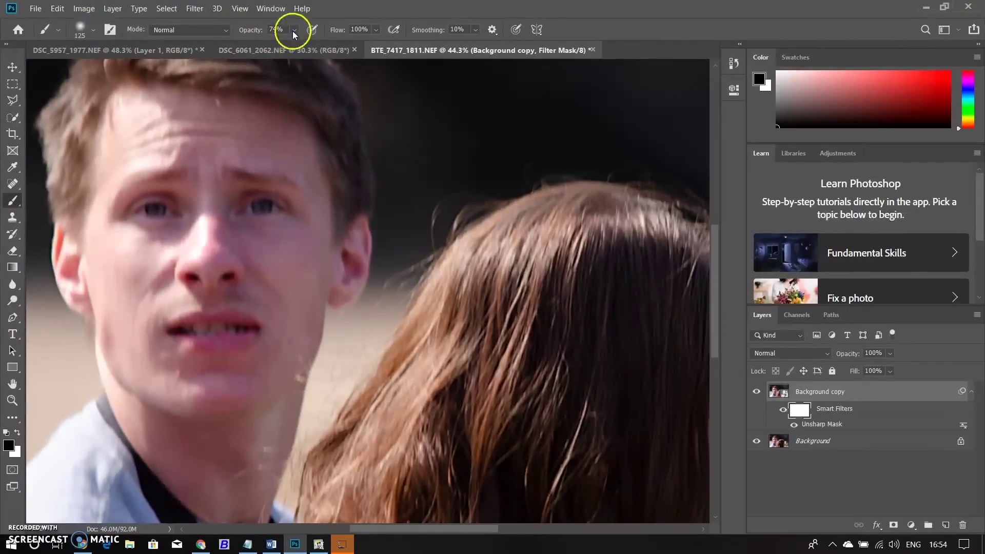
pyautogui.press(']')
pyautogui.press('0')
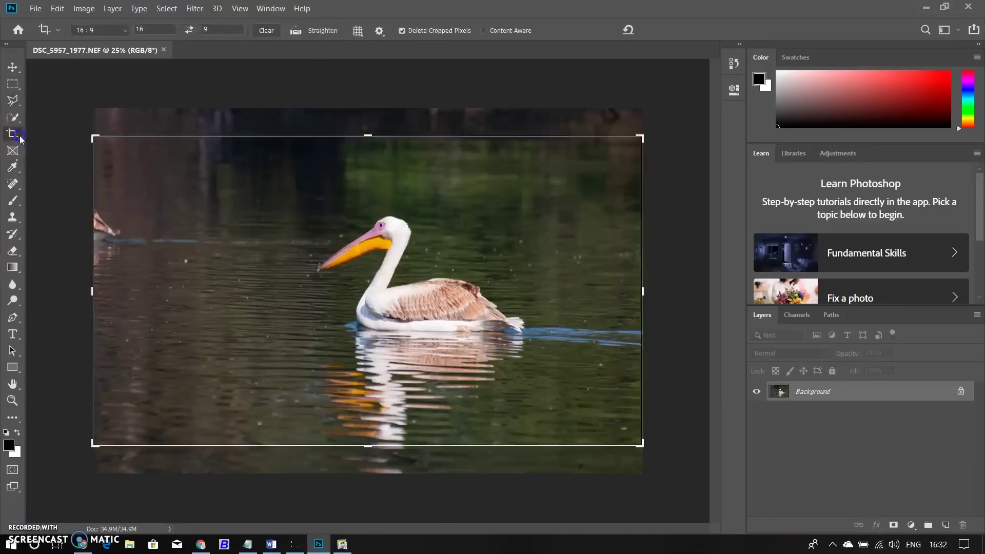
# Step: Remove the 16:9 ratio and crop the pelican photo tighter, dropping the partial bird
pyautogui.click(267, 30)
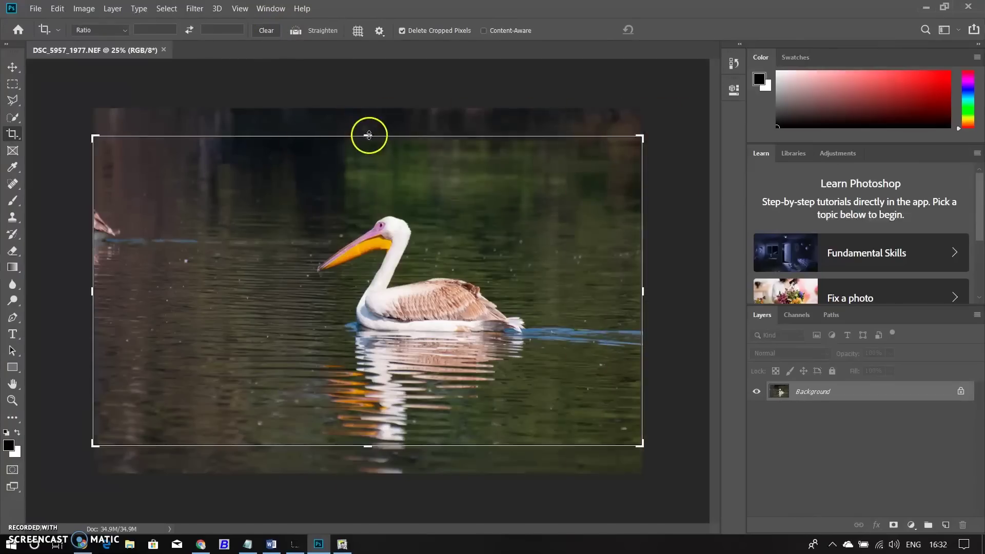
pyautogui.moveTo(370, 460); pyautogui.dragTo(369, 446)
pyautogui.moveTo(92, 291); pyautogui.dragTo(112, 291)
pyautogui.moveTo(369, 123); pyautogui.dragTo(368, 135)
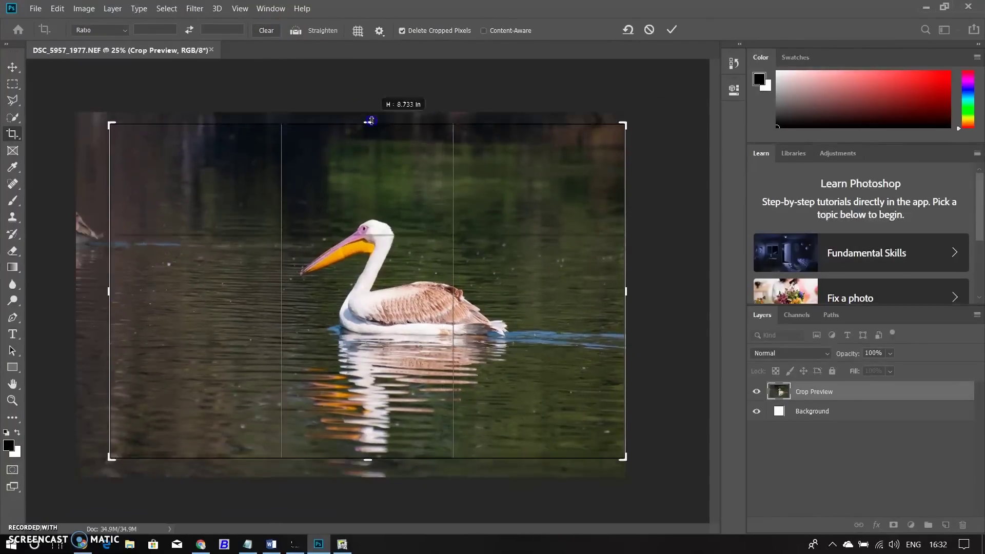
pyautogui.click(672, 31)
# Step: Add a Hue/Saturation layer for Yellows with Hue at -4
pyautogui.click(911, 524)
pyautogui.click(908, 401)
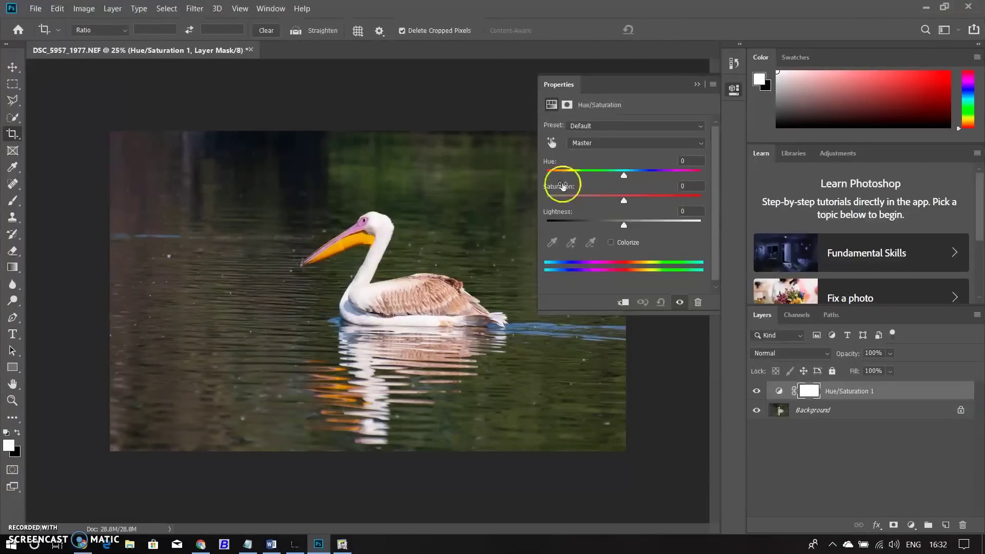
pyautogui.click(624, 175)
pyautogui.moveTo(623, 175); pyautogui.dragTo(620, 177)
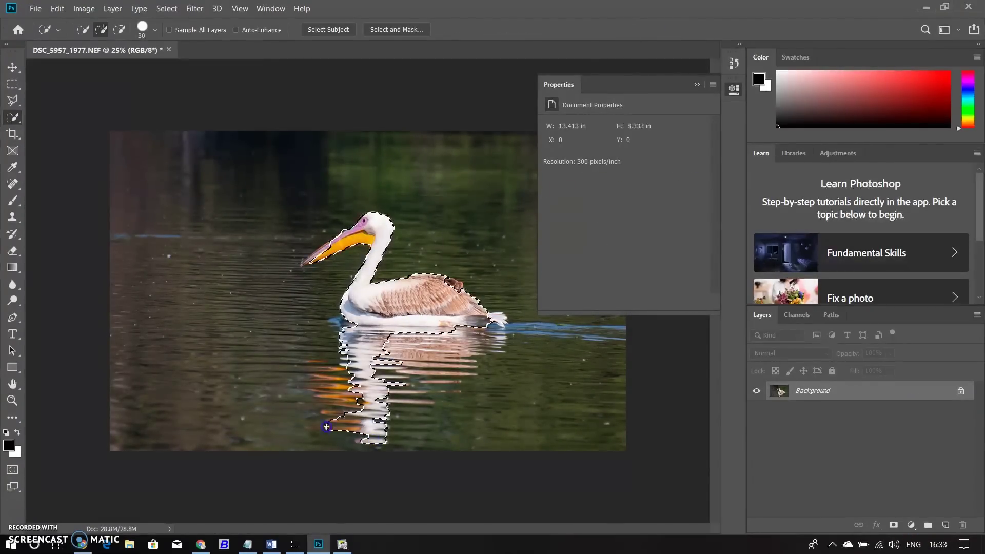
# Step: Extend the selection over the pelican's reflection and convert Layer 1 to a Smart Object
pyautogui.moveTo(414, 334); pyautogui.dragTo(431, 386)
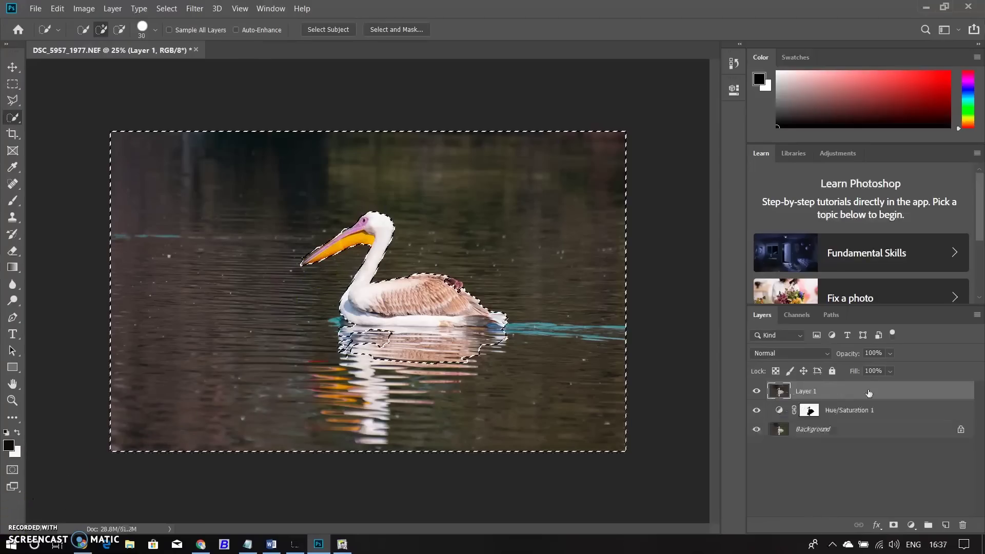
pyautogui.rightClick(868, 392)
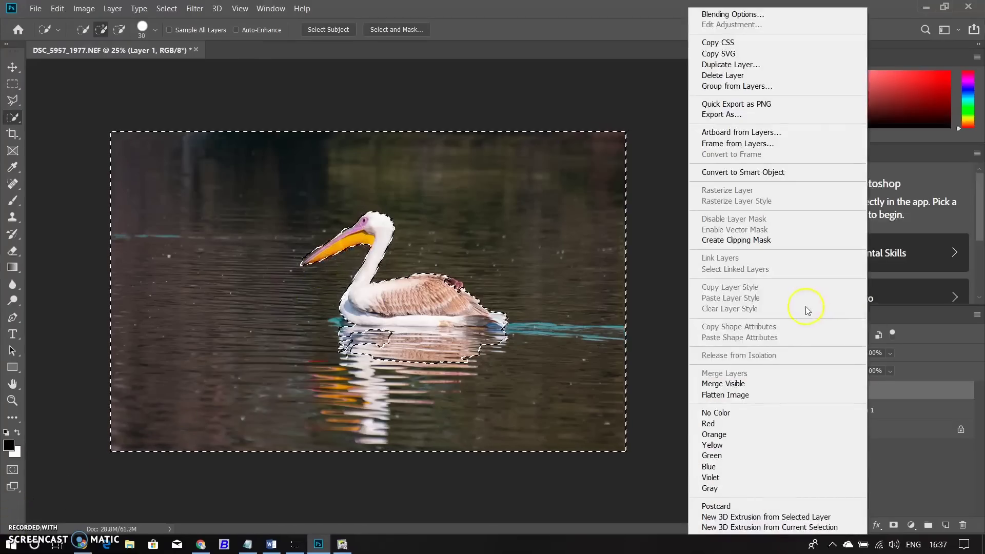
pyautogui.click(767, 174)
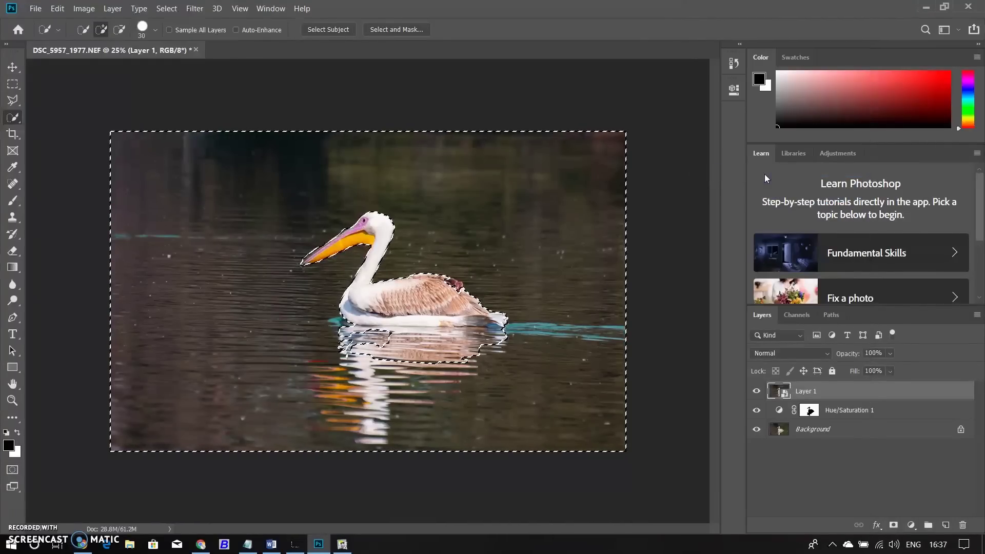
# Step: Open the Gaussian Blur filter settings from the Filter menu
pyautogui.click(199, 10)
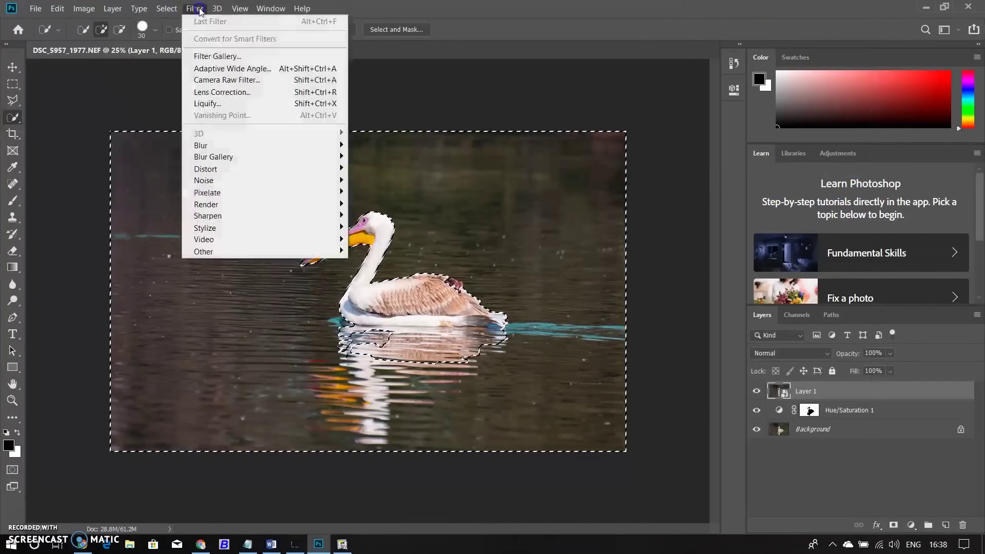
pyautogui.click(220, 80)
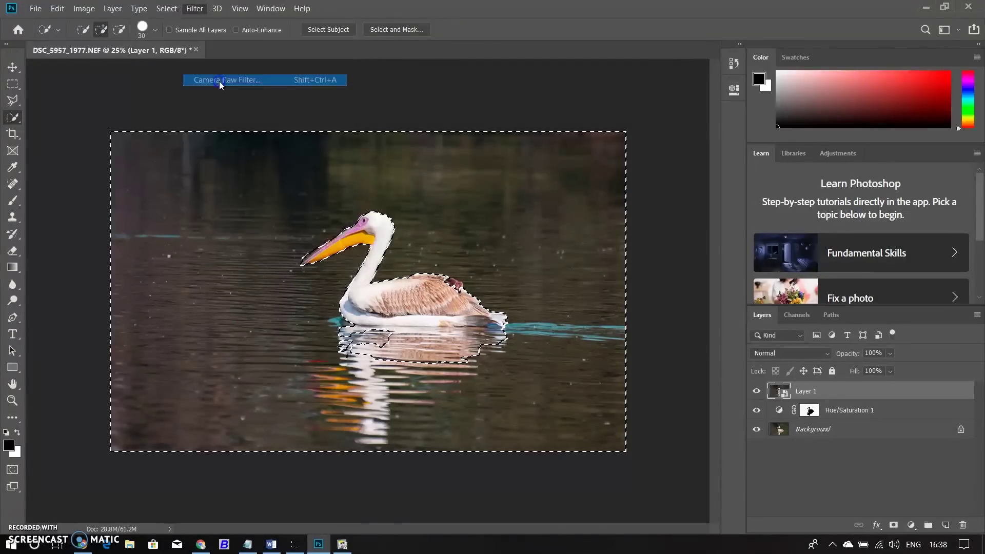
pyautogui.click(195, 10)
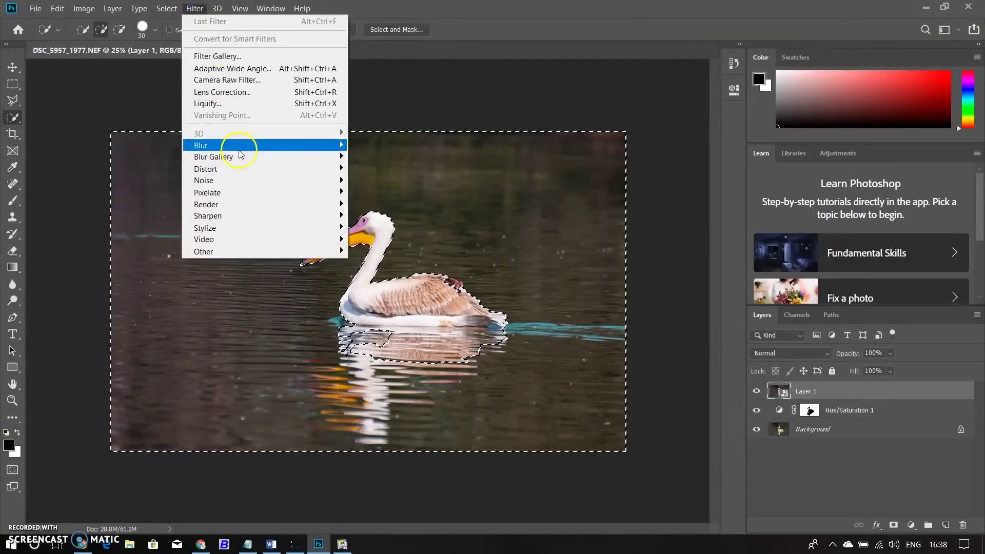
pyautogui.moveTo(231, 145)
pyautogui.click(385, 198)
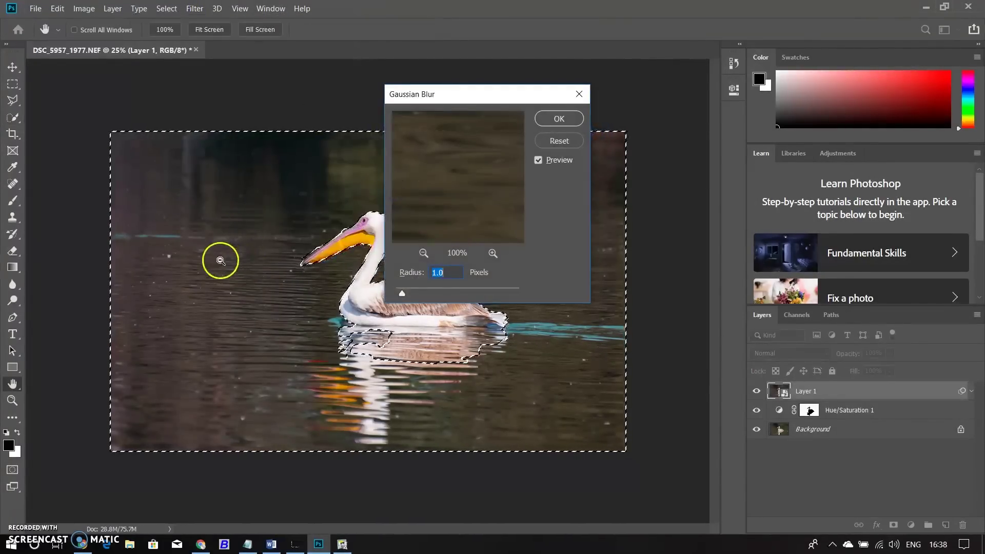
# Step: Apply a stronger Gaussian Blur radius, then target its Smart Filters mask with the Brush tool
pyautogui.moveTo(402, 293); pyautogui.dragTo(447, 294)
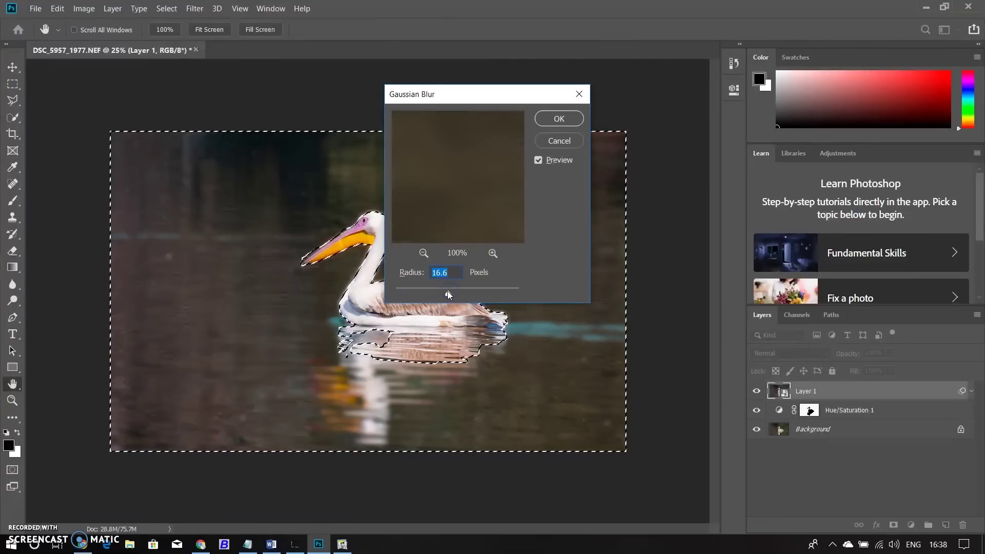
pyautogui.click(557, 120)
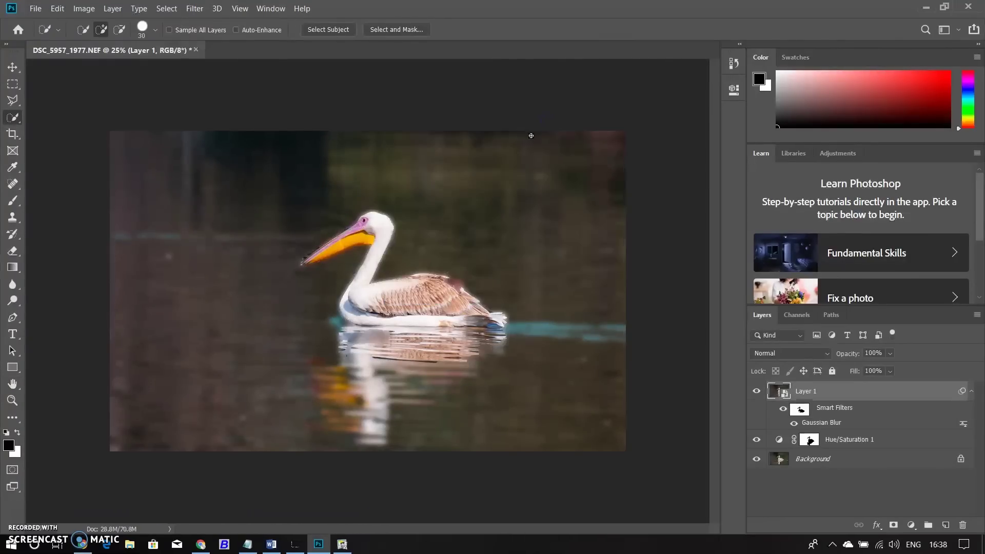
pyautogui.click(801, 412)
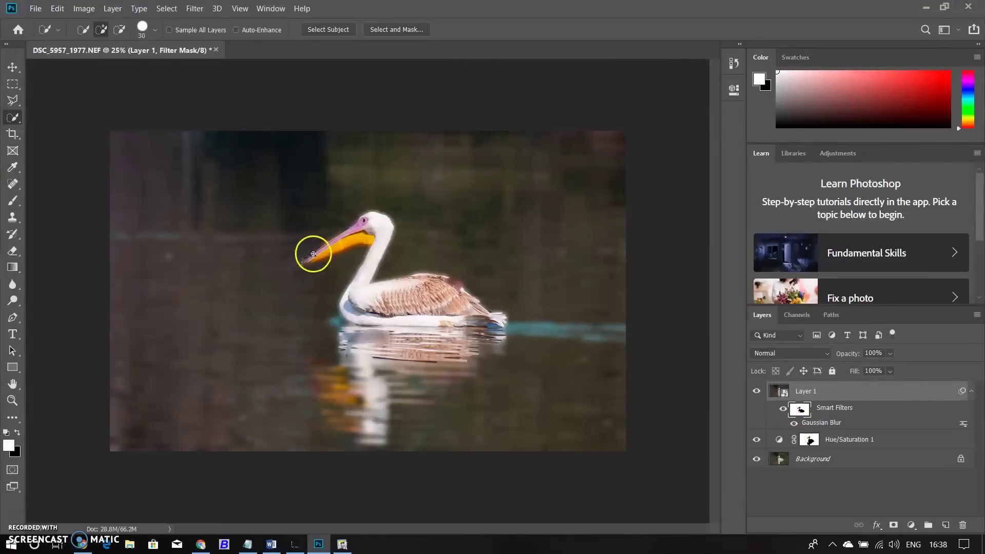
pyautogui.click(12, 202)
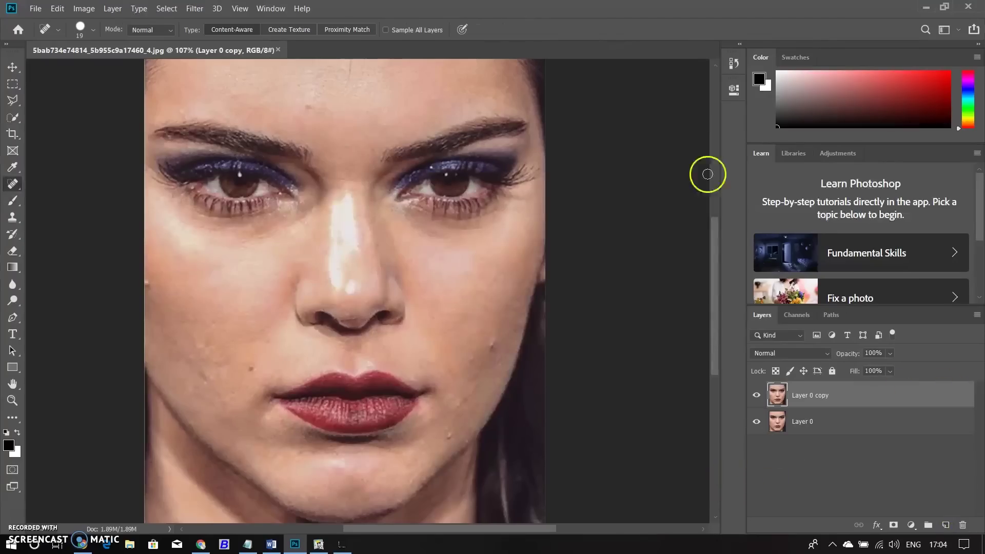
# Step: Make Layer 0 copy a Smart Object and apply a Gaussian Blur of about 3.8 px
pyautogui.rightClick(848, 391)
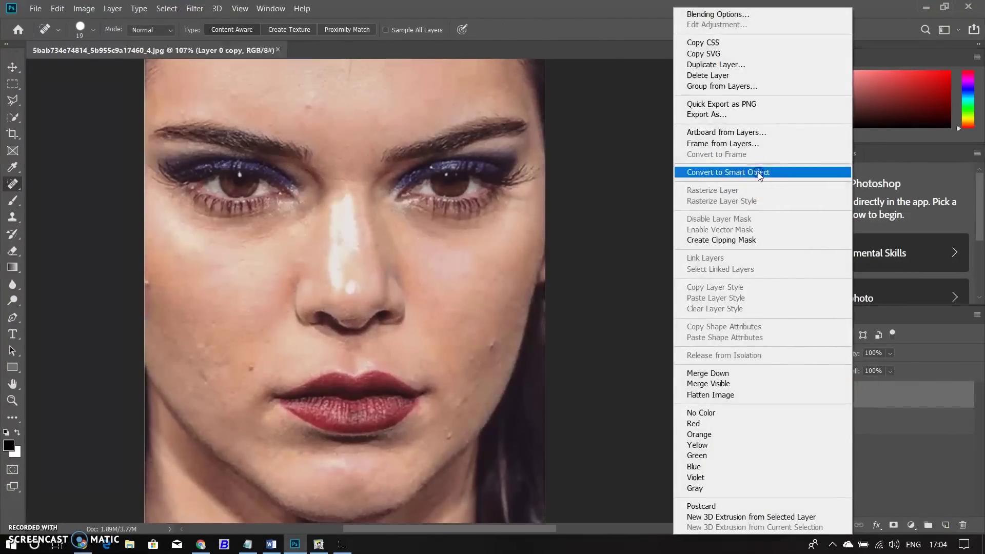
pyautogui.click(759, 172)
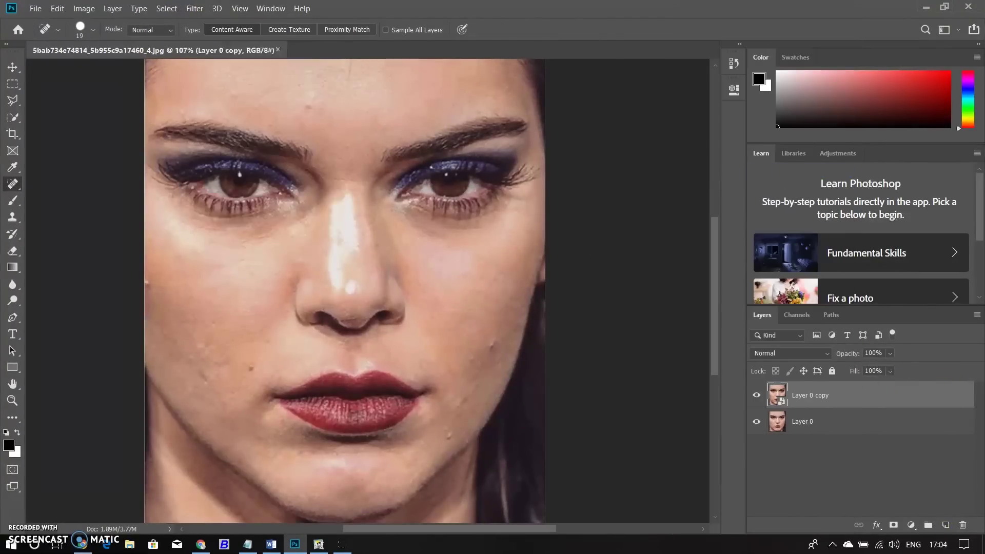
pyautogui.click(187, 11)
pyautogui.moveTo(231, 157)
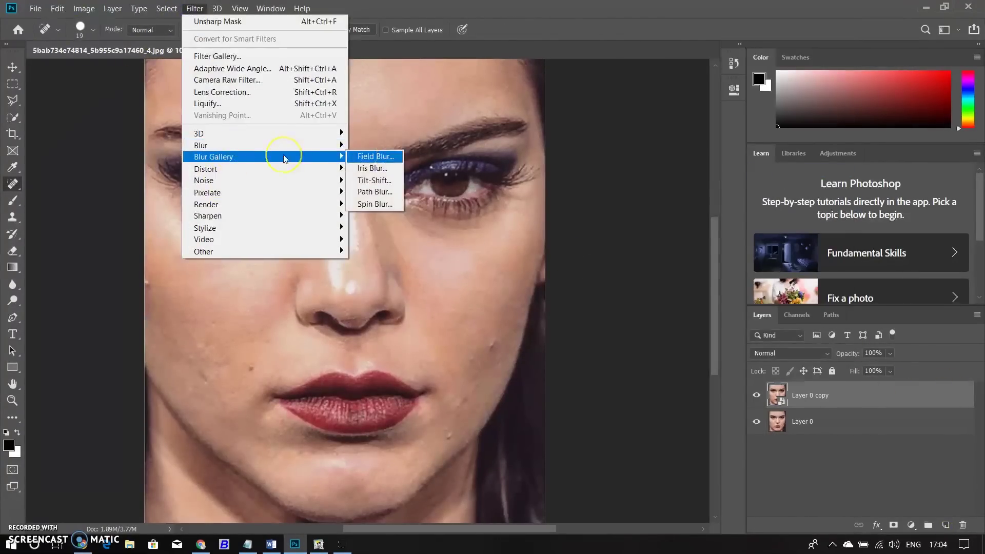
pyautogui.click(377, 205)
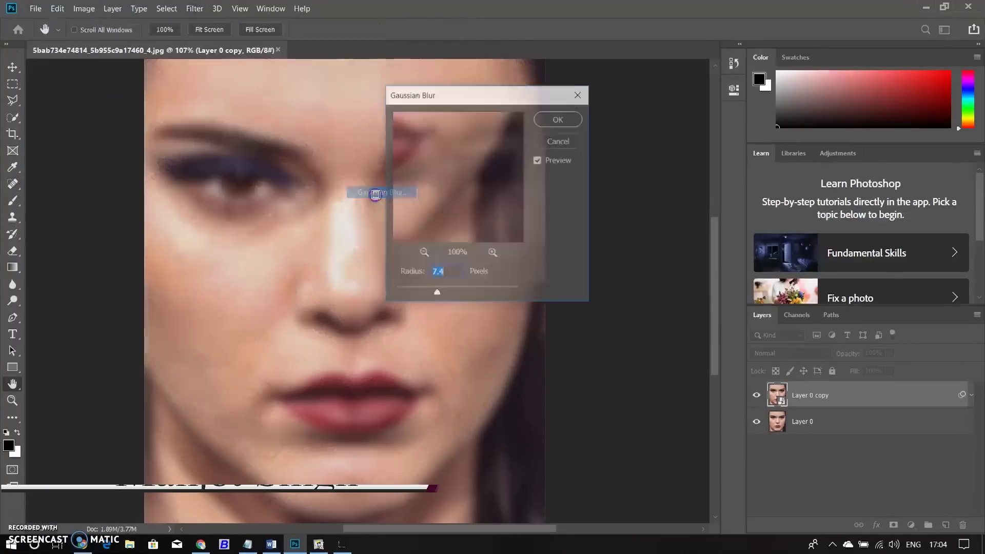
pyautogui.moveTo(436, 293); pyautogui.dragTo(418, 296)
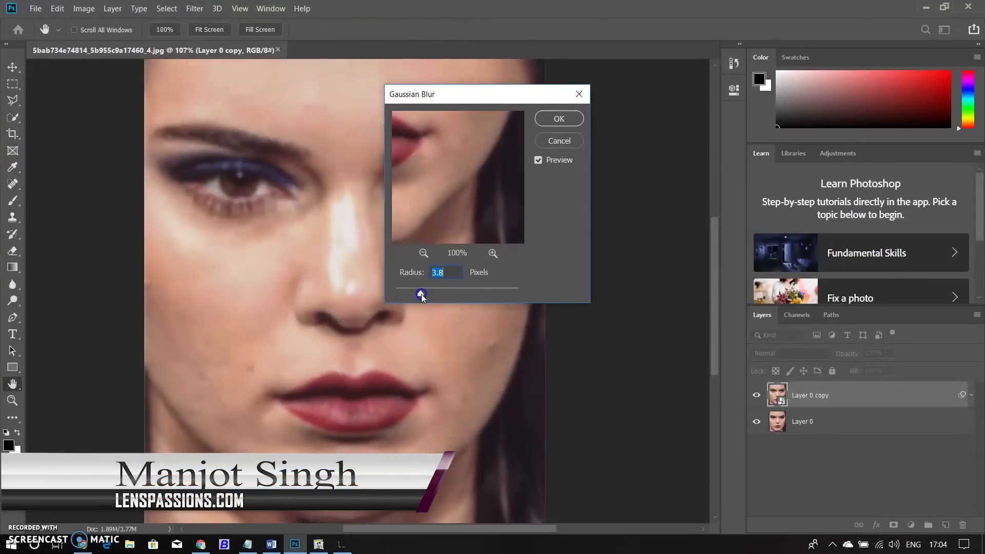
pyautogui.press('Return')
# Step: Paint the blur mask black over the eyes and lips to keep them sharp
pyautogui.moveTo(431, 184); pyautogui.dragTo(462, 188)
pyautogui.moveTo(208, 177); pyautogui.dragTo(247, 189)
pyautogui.moveTo(300, 406); pyautogui.dragTo(327, 397)
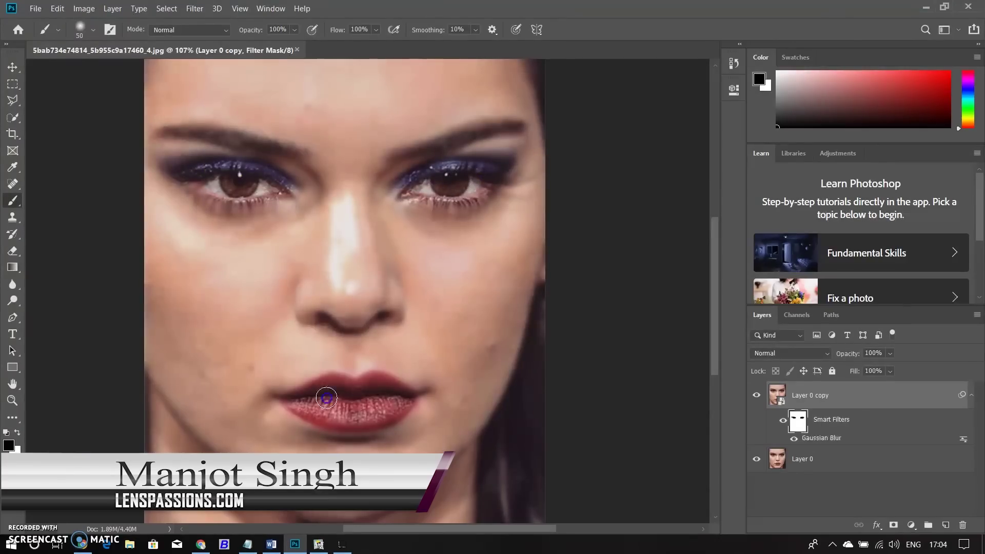
pyautogui.press('[')
pyautogui.moveTo(294, 32); pyautogui.dragTo(266, 42)
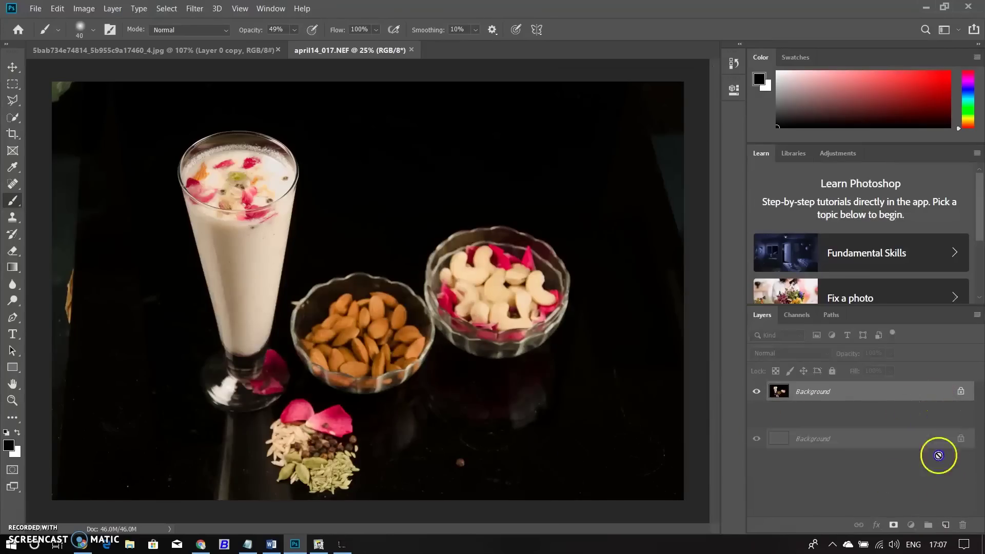
# Step: Duplicate the food photo's Background layer with Ctrl+J and pick the Spot Healing Brush
pyautogui.hotkey('ctrl', 'j')
pyautogui.press('c')
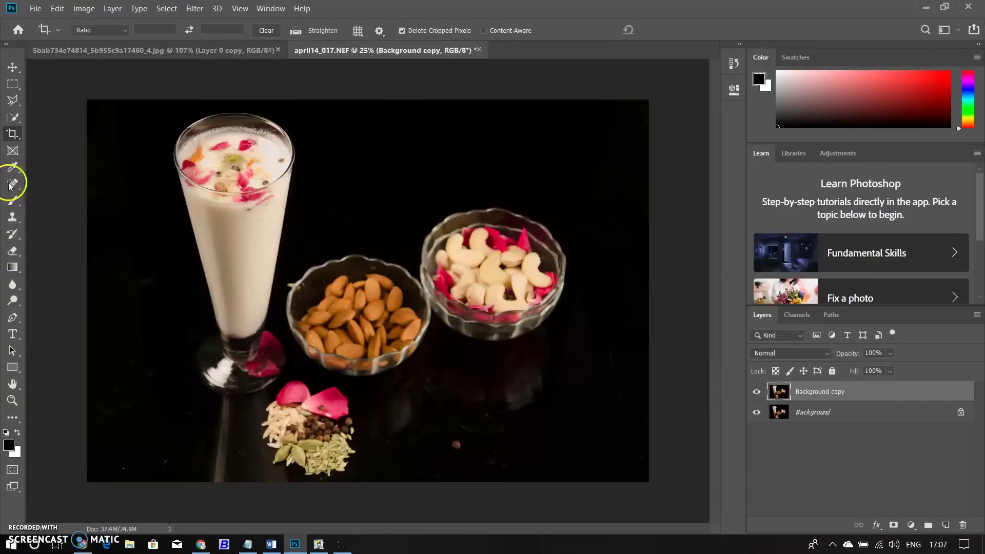
pyautogui.click(11, 185)
pyautogui.scroll(3, 494, 344)
pyautogui.scroll(2, 494, 344)
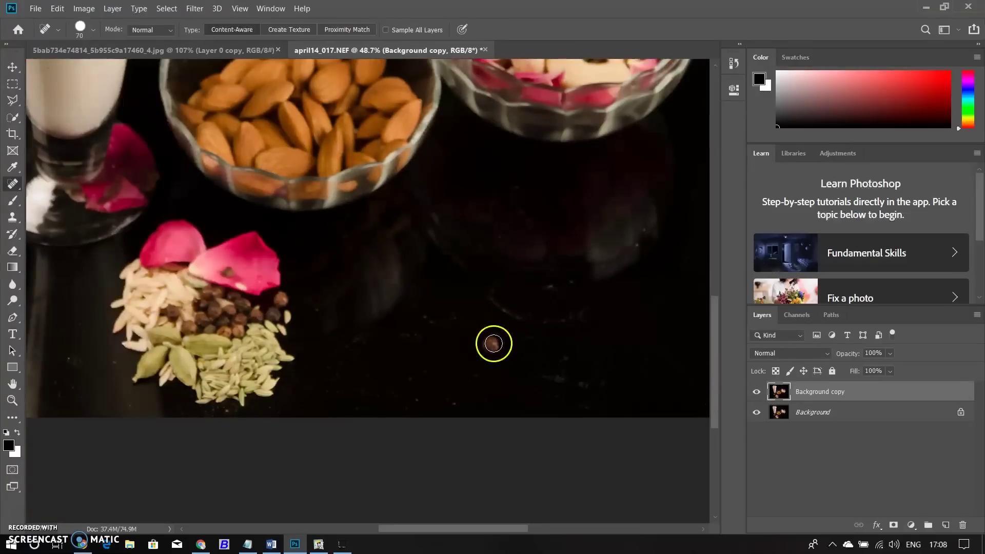
# Step: Patch the brown speck with clean tabletop using the Patch tool, then deselect
pyautogui.rightClick(13, 185)
pyautogui.click(47, 219)
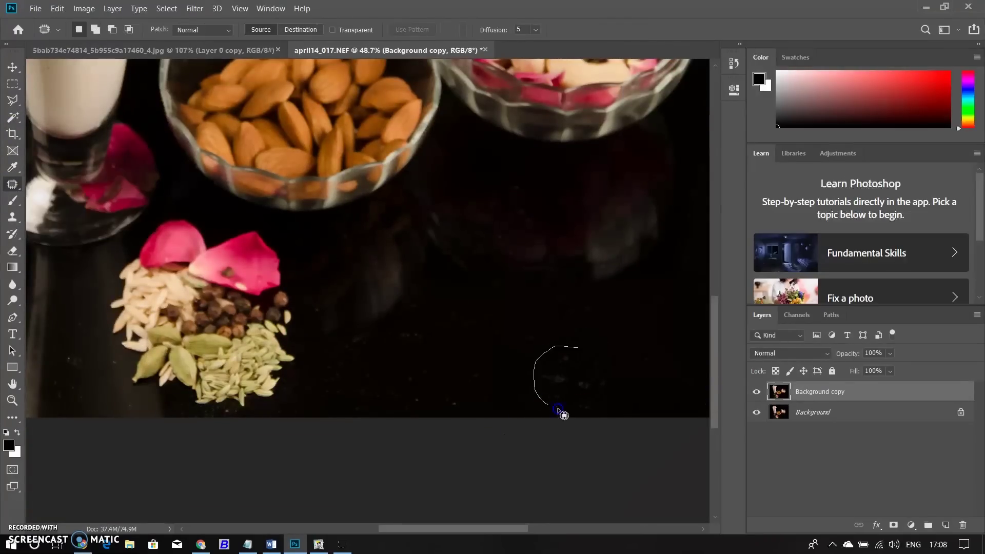
pyautogui.moveTo(579, 352); pyautogui.dragTo(579, 354)
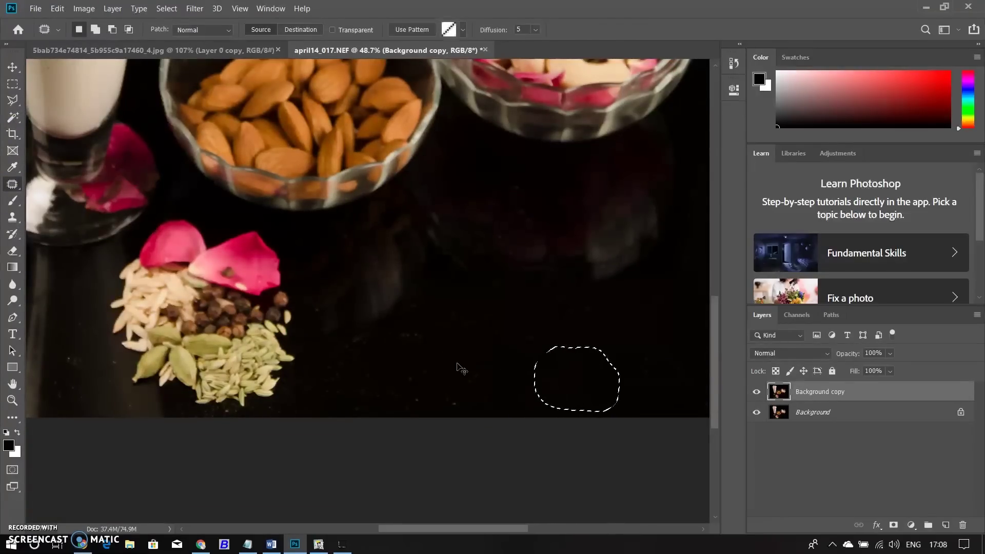
pyautogui.hotkey('ctrl', 'd')
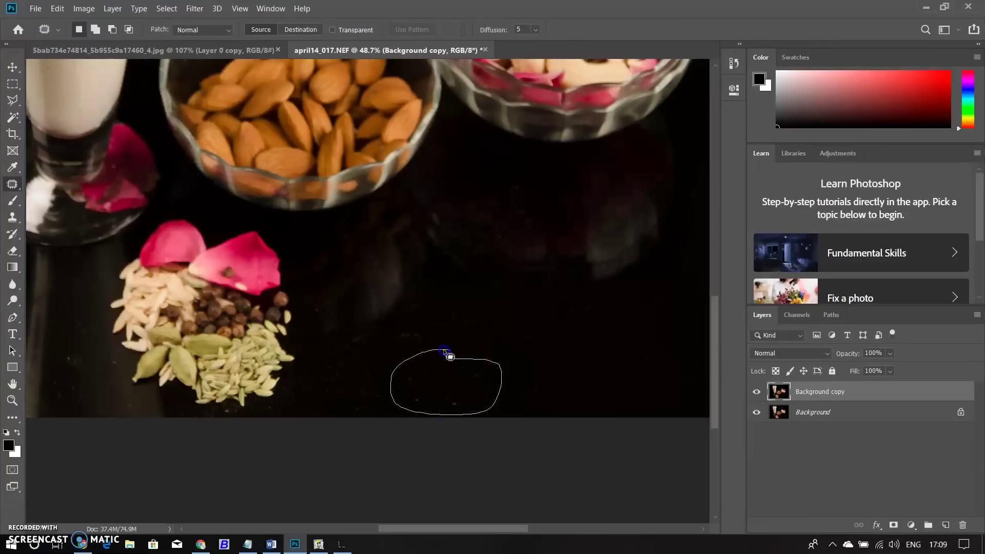
pyautogui.moveTo(446, 385); pyautogui.dragTo(573, 386)
pyautogui.hotkey('ctrl', 'd')
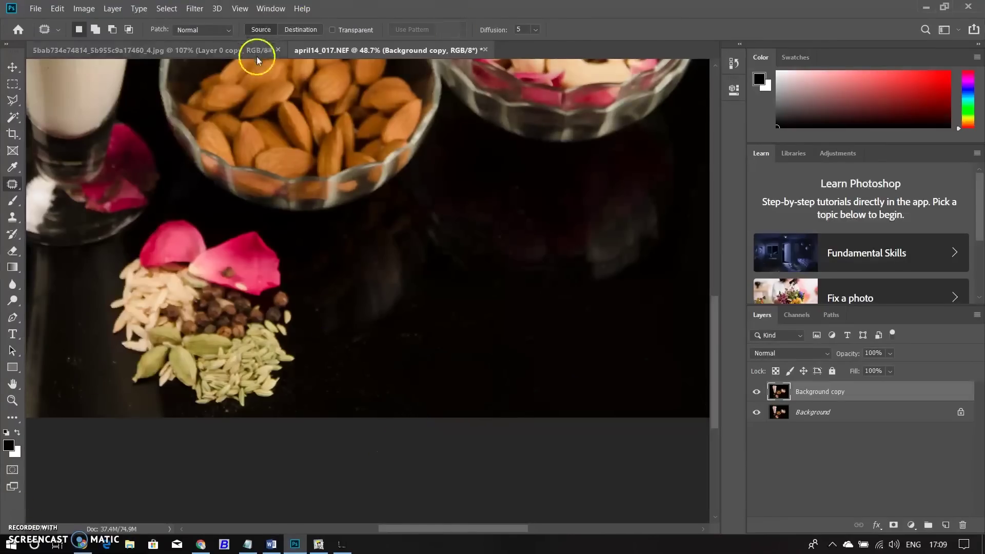
# Step: On the face photo, hide Layer 0 copy and duplicate the original Layer 0
pyautogui.click(257, 53)
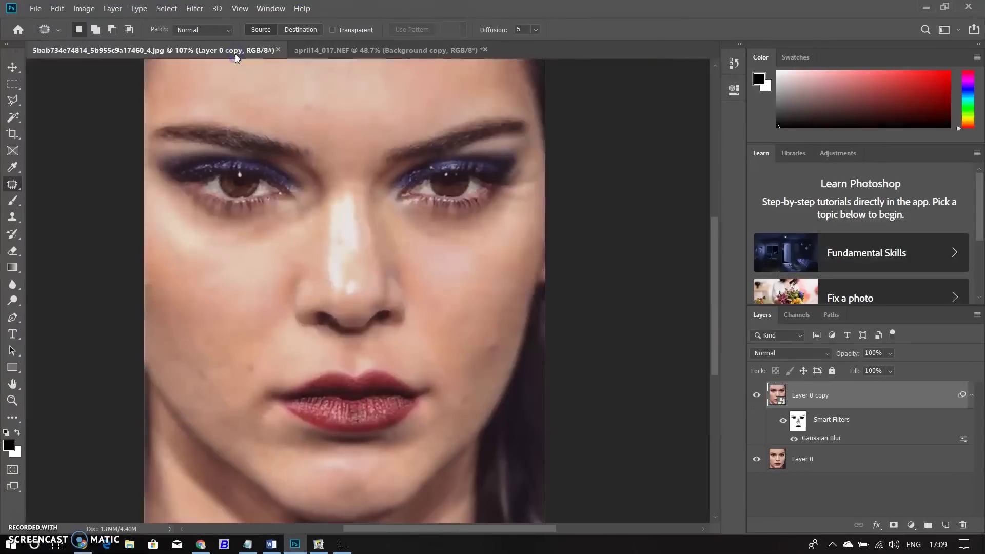
pyautogui.click(763, 395)
pyautogui.click(906, 468)
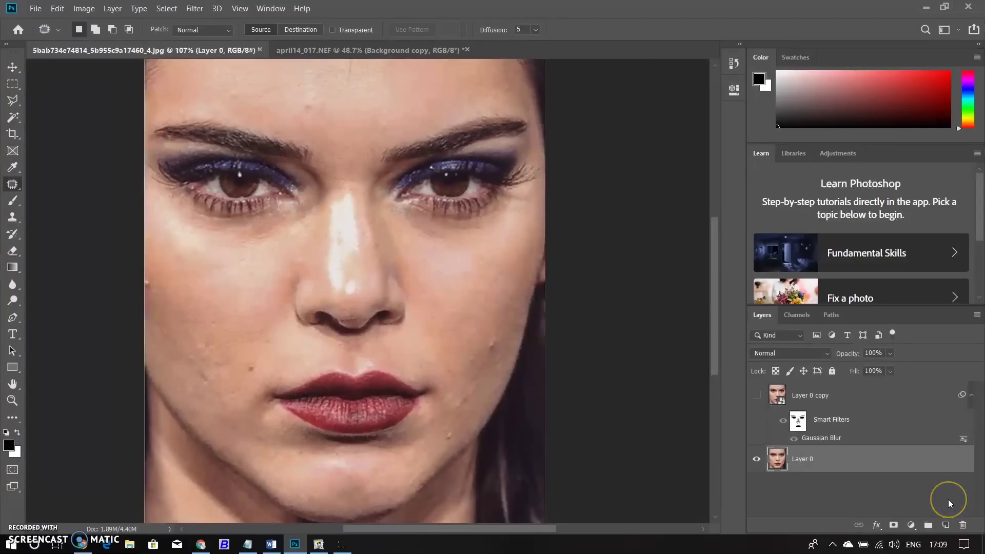
pyautogui.hotkey('ctrl', 'j')
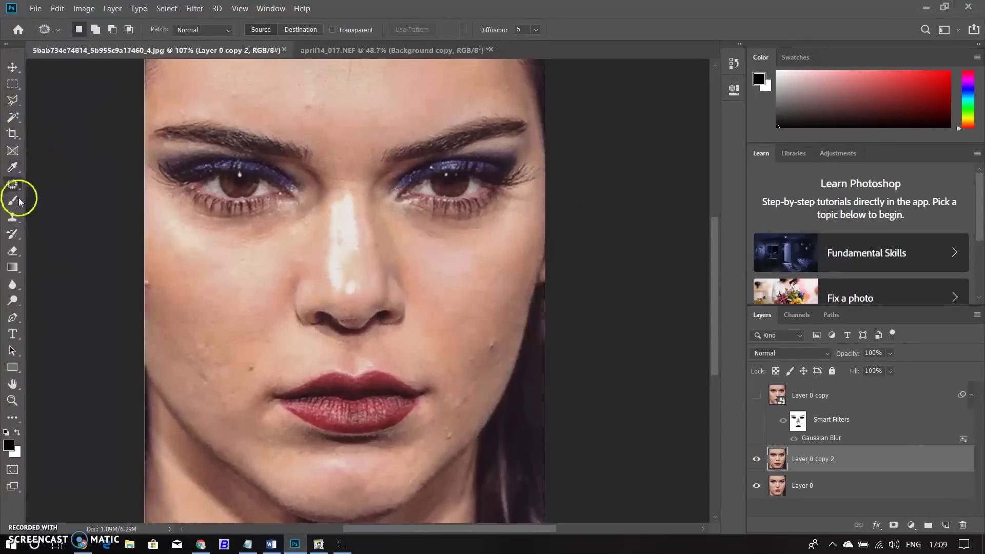
# Step: Heal the cheek blemishes with Spot Healing and Patch, then duplicate the healed layer
pyautogui.press('j')
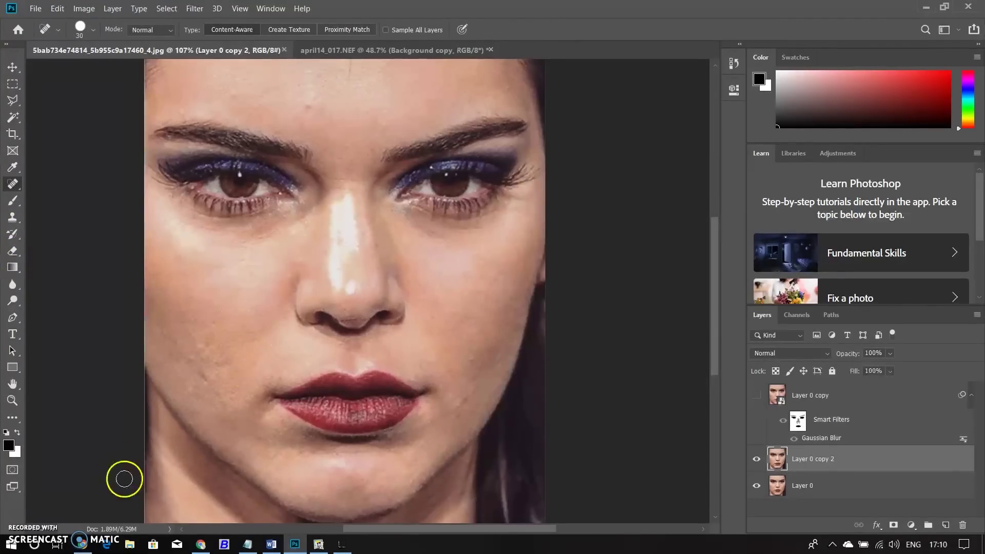
pyautogui.rightClick(13, 185)
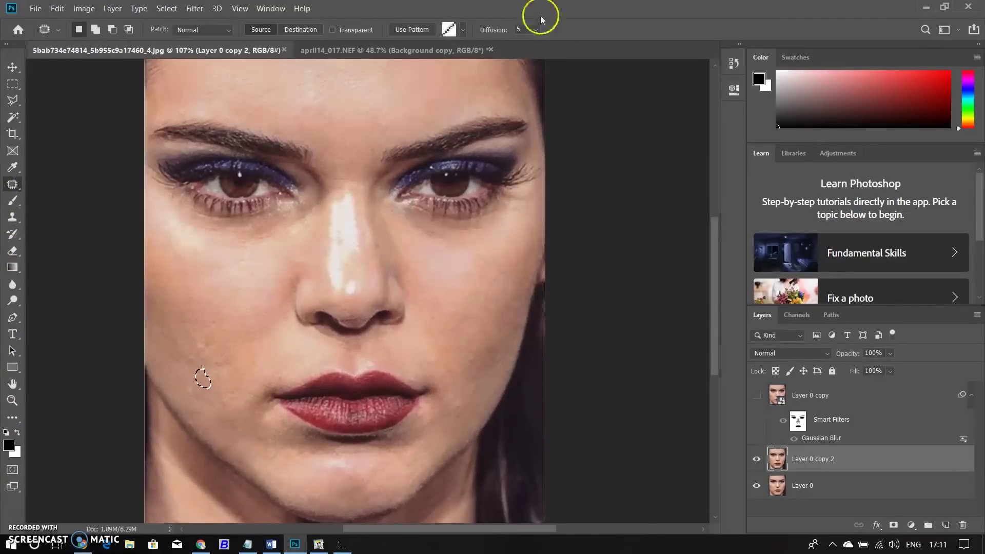
pyautogui.hotkey('ctrl', 'j')
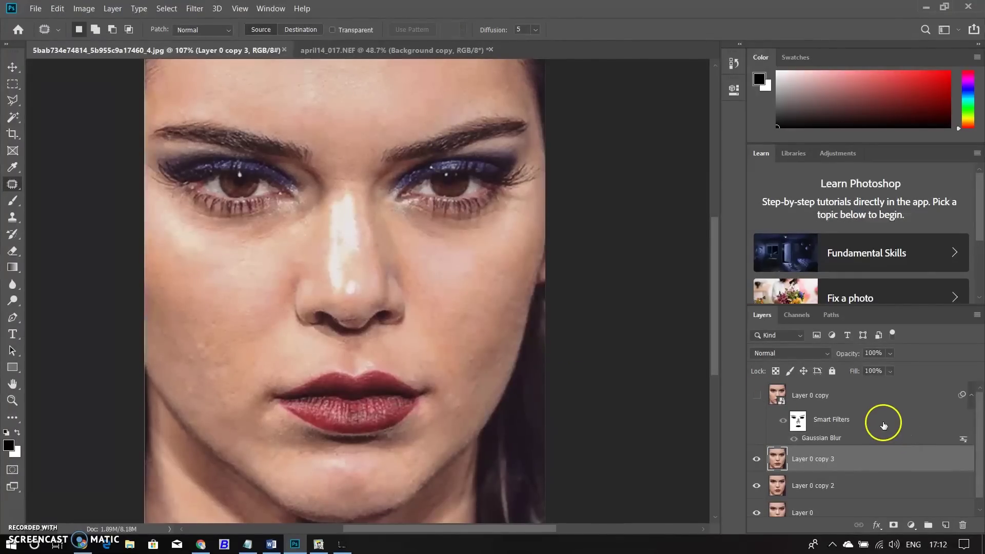
# Step: Make Layer 0 copy 3 a Smart Object, add a Gaussian Blur, and select its mask
pyautogui.rightClick(822, 461)
pyautogui.click(717, 173)
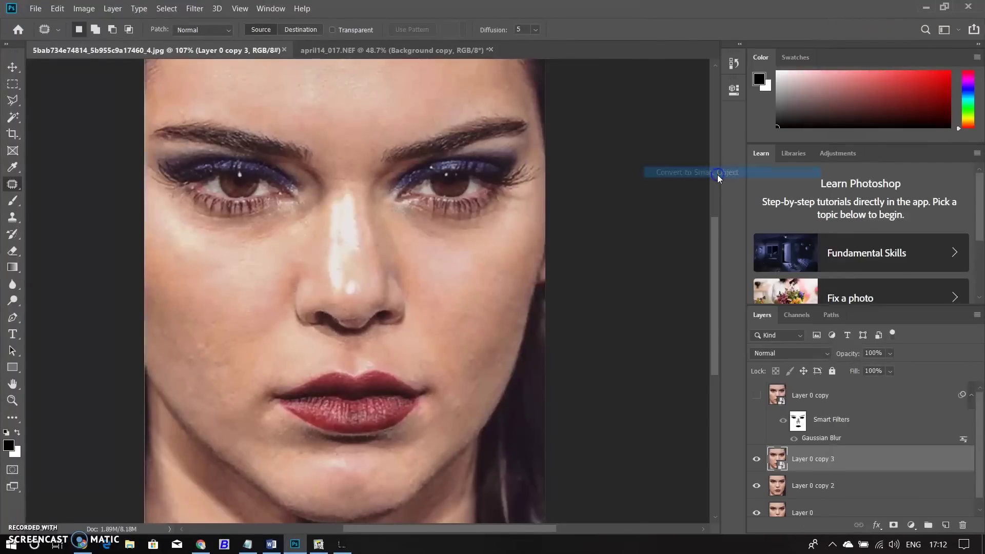
pyautogui.click(194, 9)
pyautogui.moveTo(200, 145)
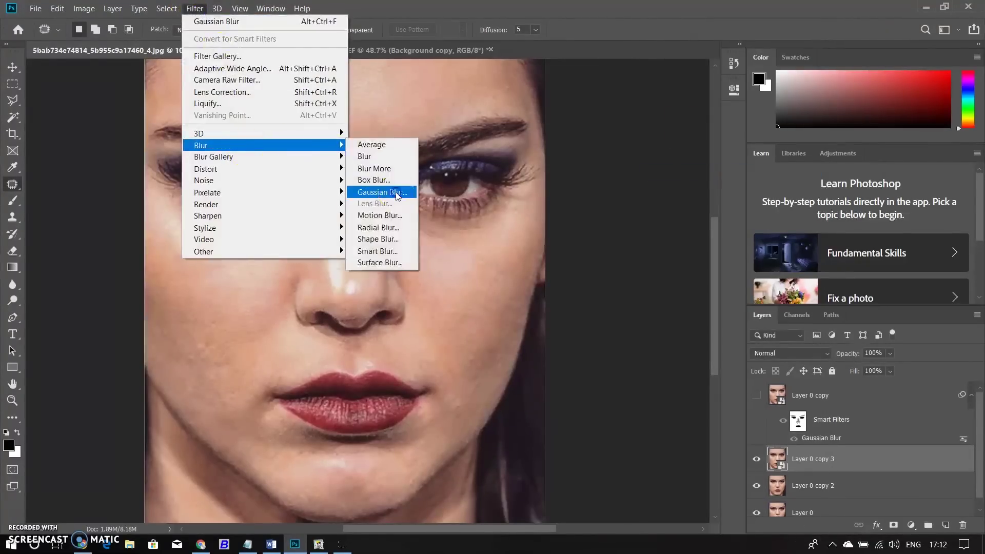
pyautogui.click(371, 196)
pyautogui.click(558, 119)
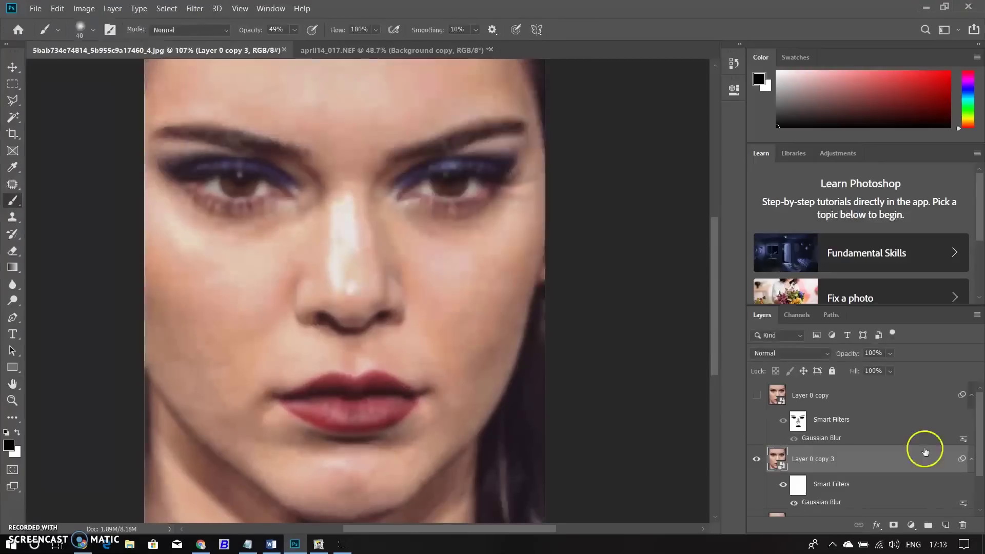
pyautogui.click(799, 483)
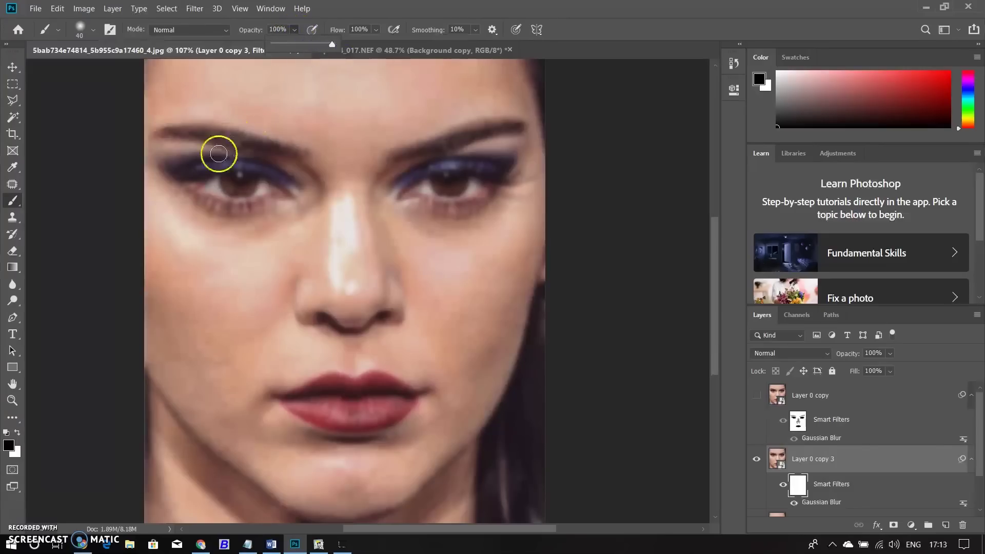
# Step: Paint sharpness back into both eyes, eyebrows, the lips and the nose on the blur mask
pyautogui.moveTo(220, 149); pyautogui.dragTo(177, 171)
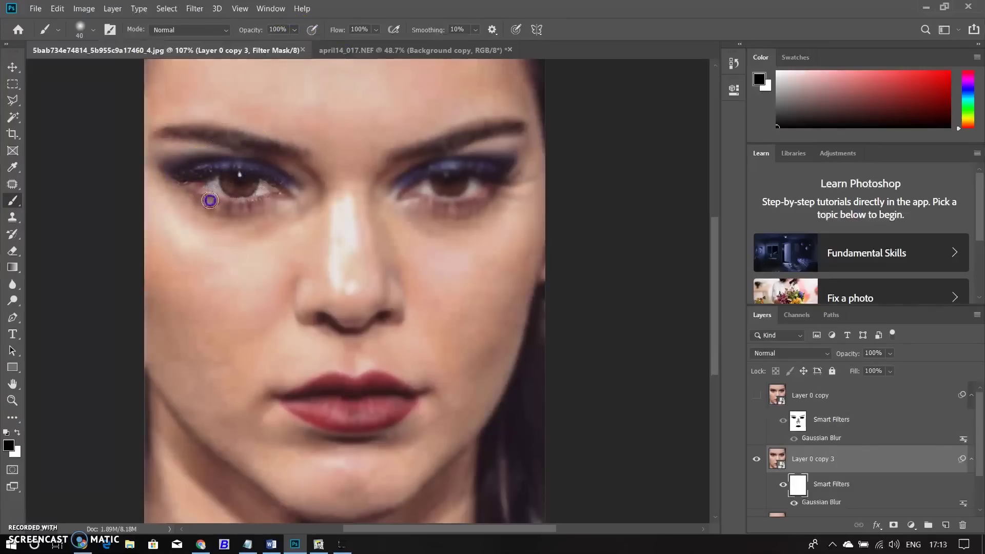
pyautogui.moveTo(210, 200); pyautogui.dragTo(283, 192)
pyautogui.moveTo(177, 136); pyautogui.dragTo(247, 145)
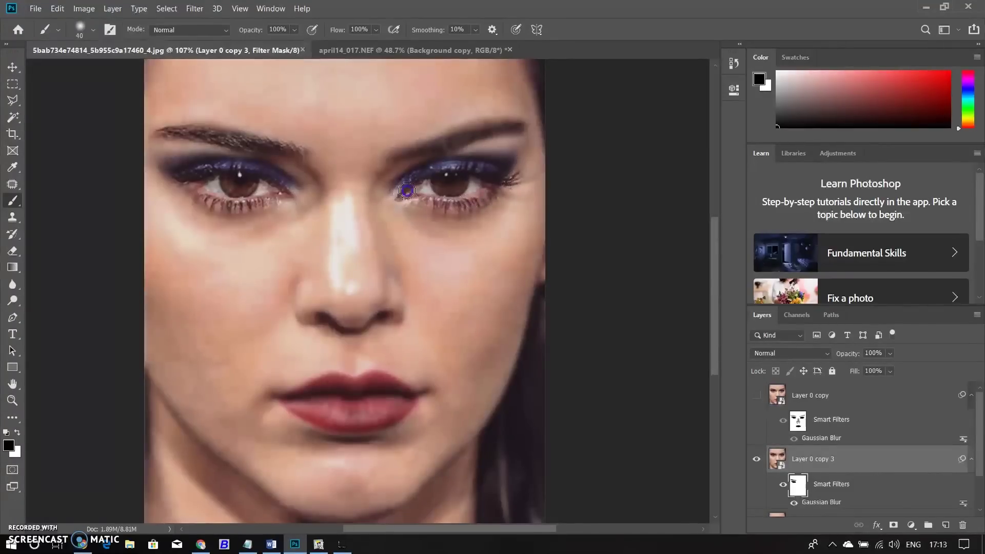
pyautogui.moveTo(392, 153); pyautogui.dragTo(432, 144)
pyautogui.moveTo(277, 389)
pyautogui.mouseDown()
pyautogui.moveTo(345, 387)
pyautogui.moveTo(322, 418)
pyautogui.mouseUp()
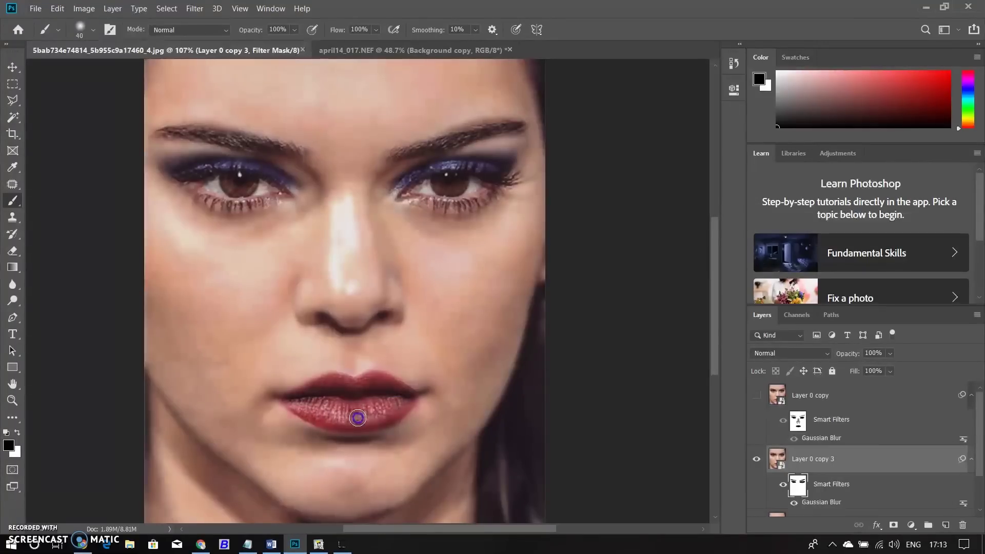
pyautogui.click(329, 255)
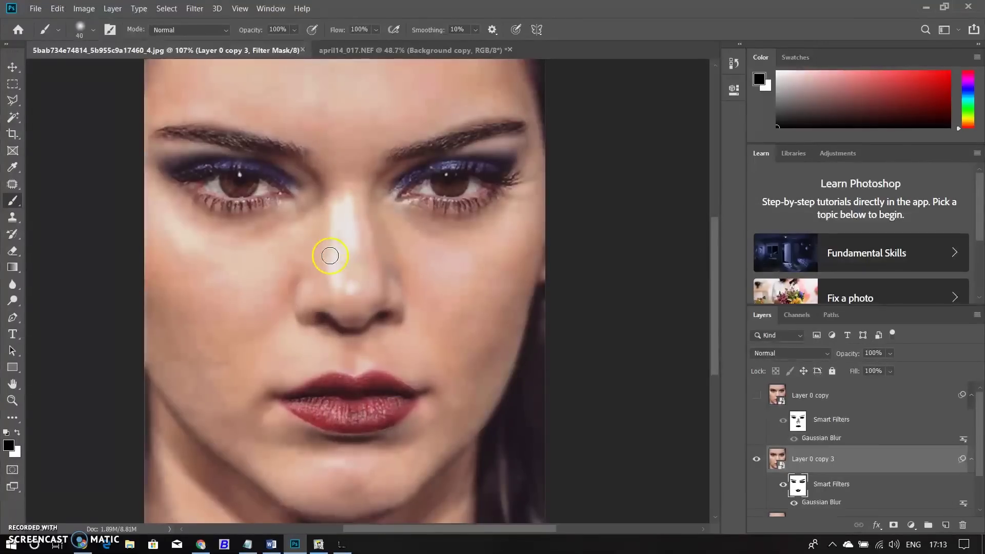
pyautogui.click(346, 314)
# Step: Re-soften the skin below and beside the lip, then refine the lower lip's sharpness
pyautogui.press('x')
pyautogui.click(378, 439)
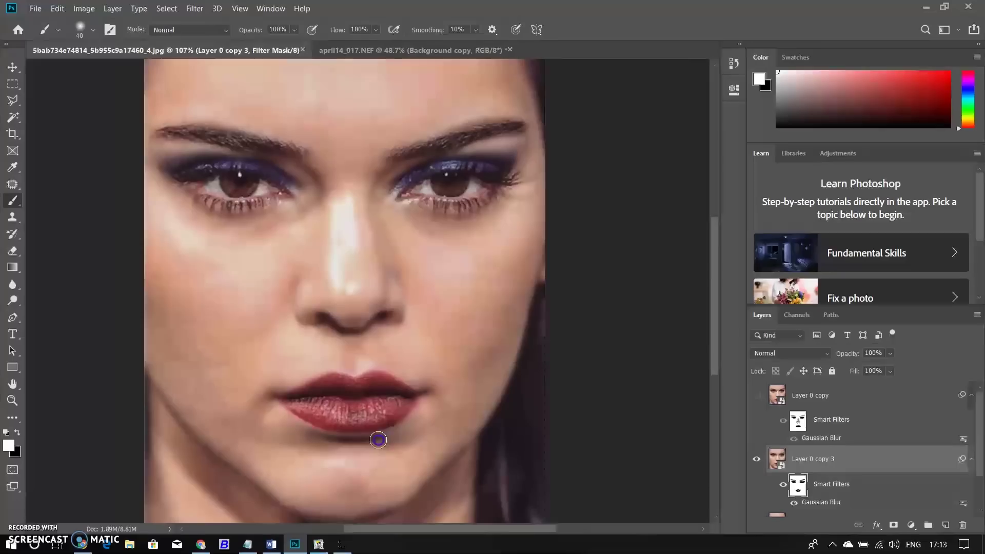
pyautogui.click(293, 400)
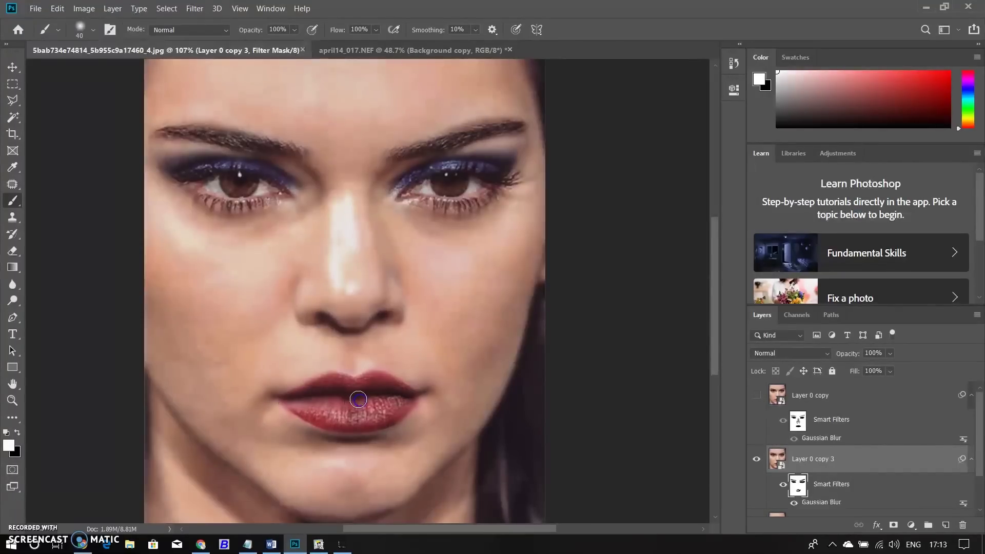
pyautogui.press('x')
pyautogui.click(328, 408)
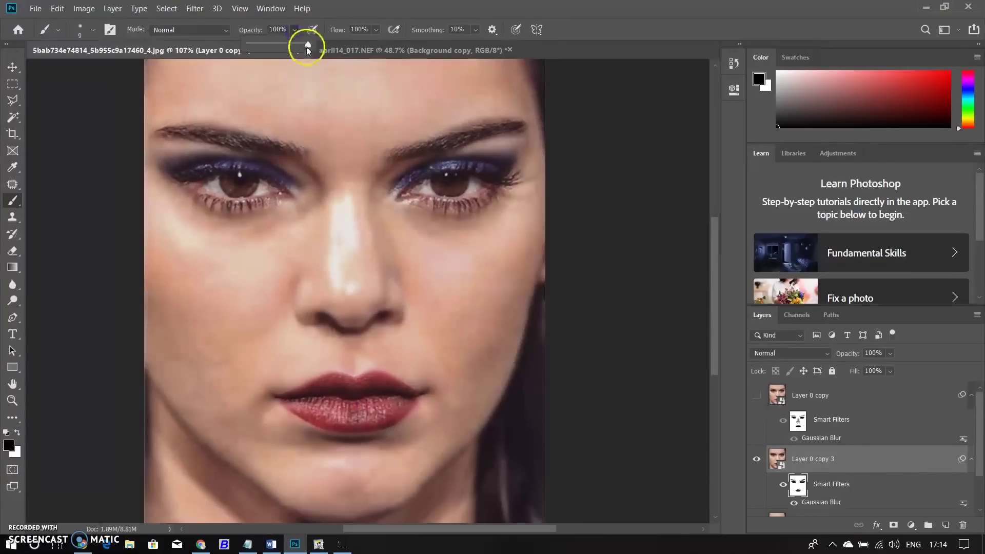
pyautogui.click(321, 317)
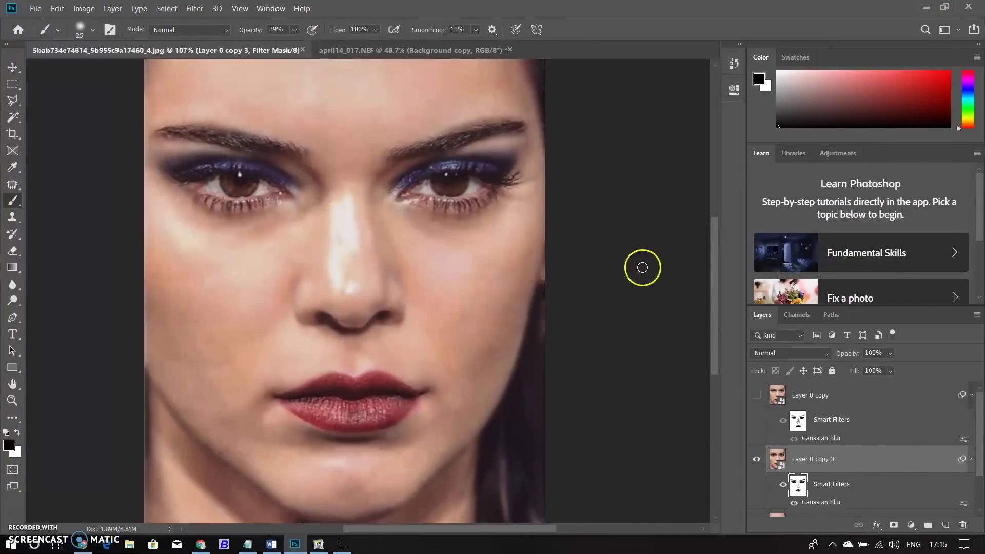
pyautogui.click(758, 460)
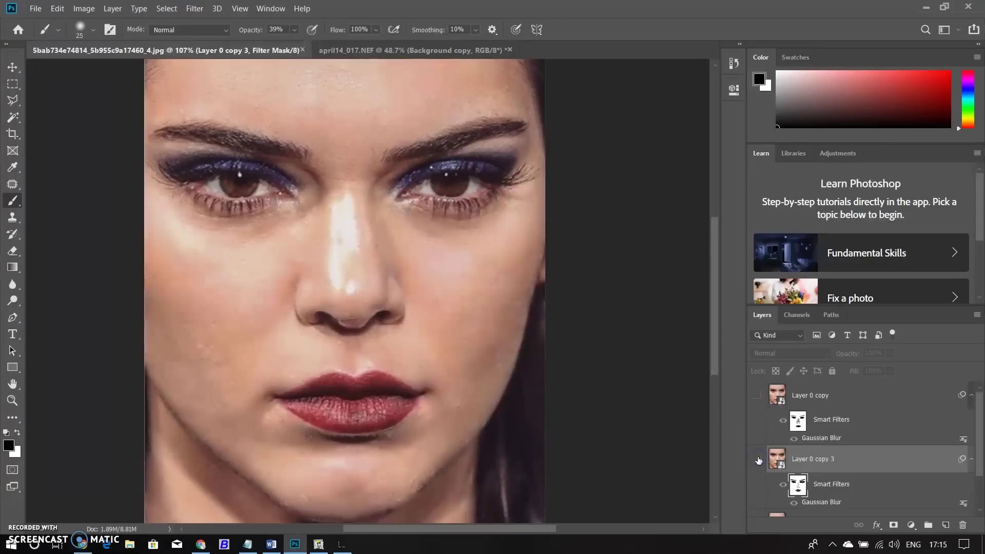
pyautogui.scroll(-1, 758, 459)
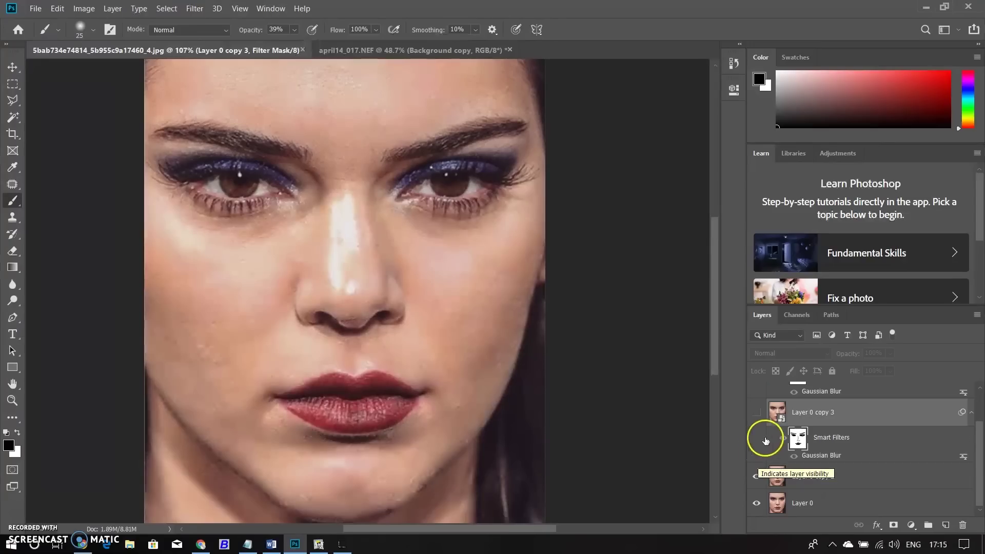
pyautogui.click(755, 478)
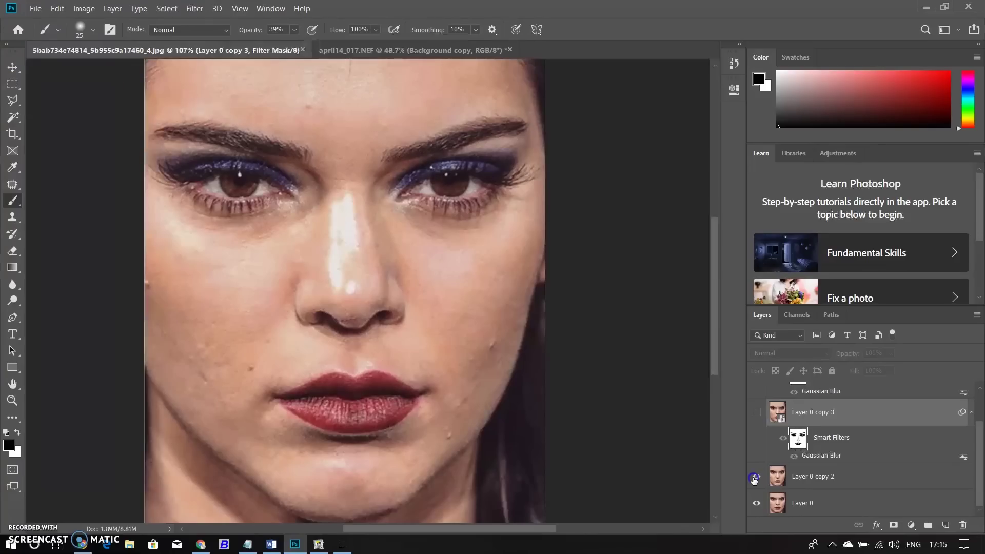
pyautogui.scroll(1, 754, 479)
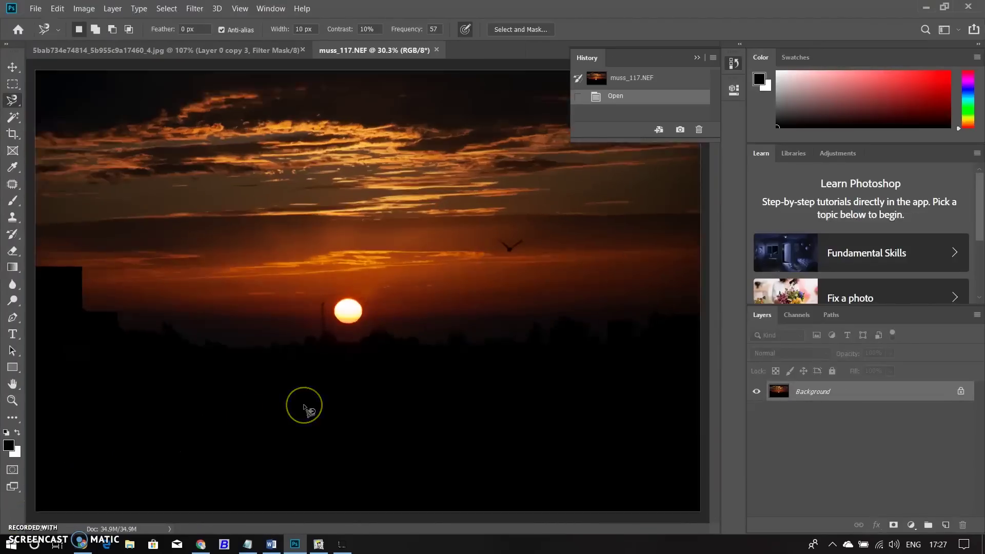
pyautogui.scroll(2, 305, 408)
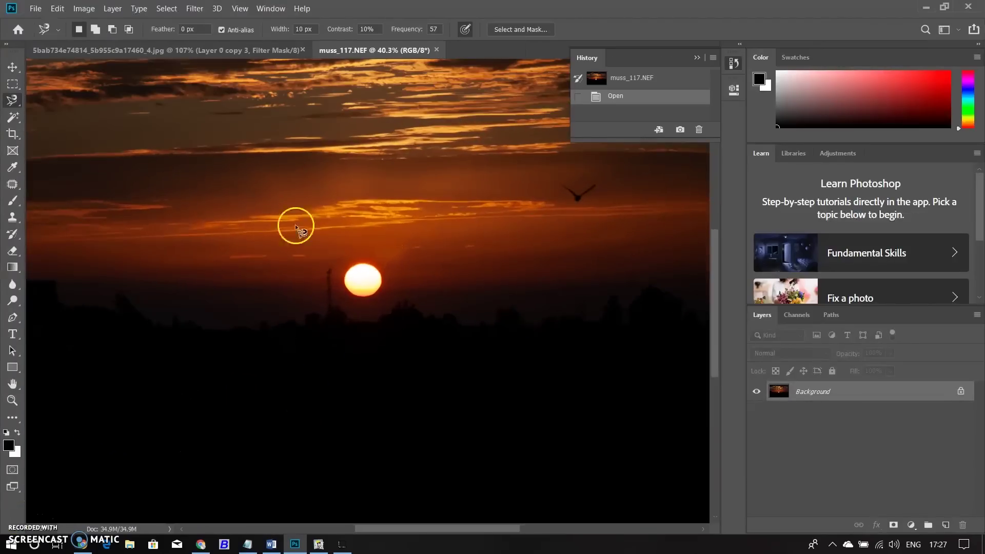
# Step: Outline the thin pole left of the sun with the Polygonal Lasso
pyautogui.rightClick(13, 100)
pyautogui.click(72, 113)
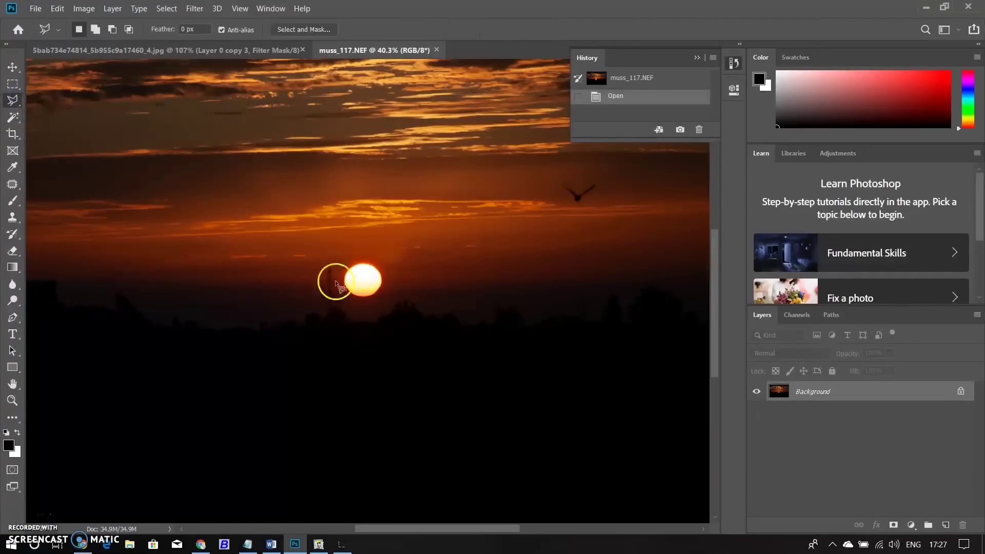
pyautogui.click(323, 265)
pyautogui.click(324, 308)
pyautogui.click(337, 263)
pyautogui.doubleClick(328, 320)
# Step: Content-Aware fill the pole selection, deselect, and pan to the left building
pyautogui.rightClick(323, 278)
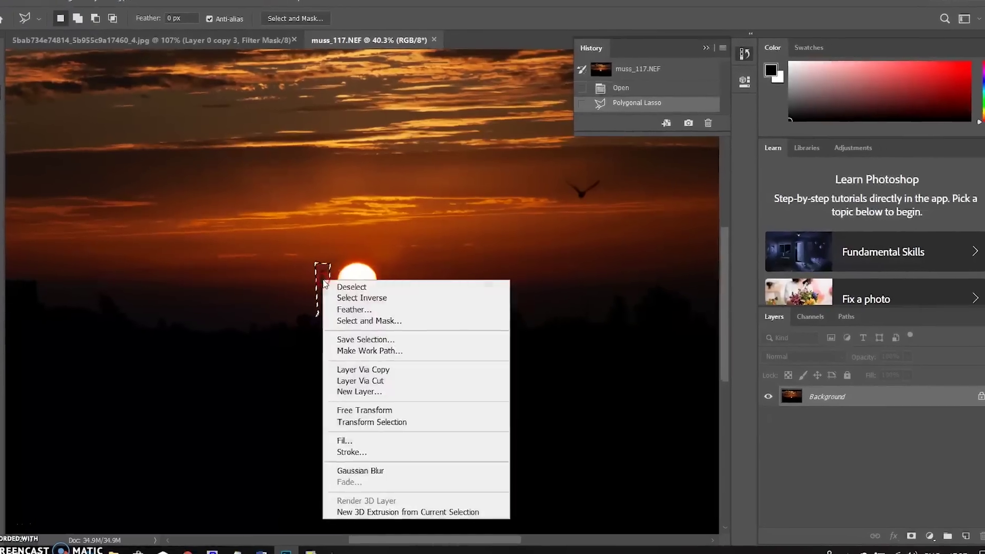
pyautogui.click(374, 438)
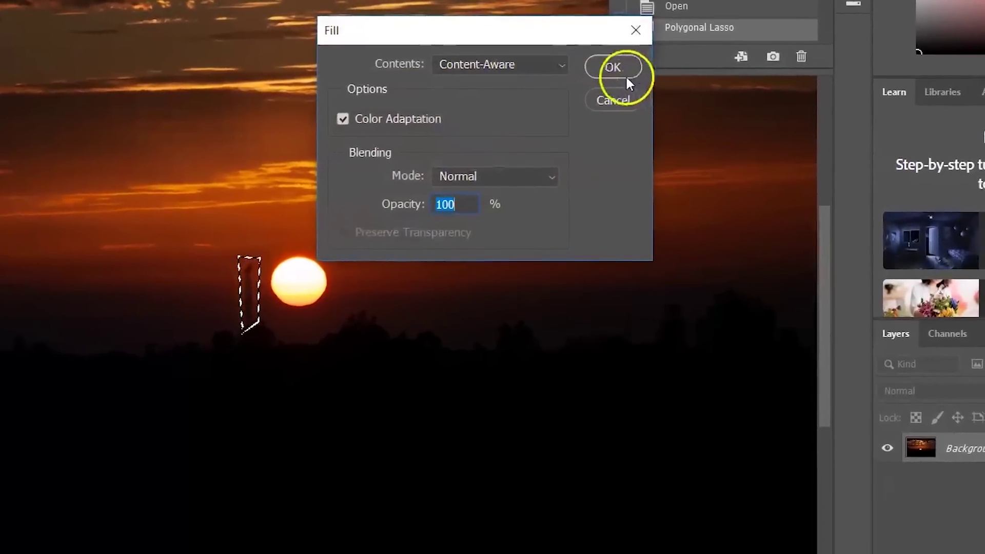
pyautogui.click(632, 35)
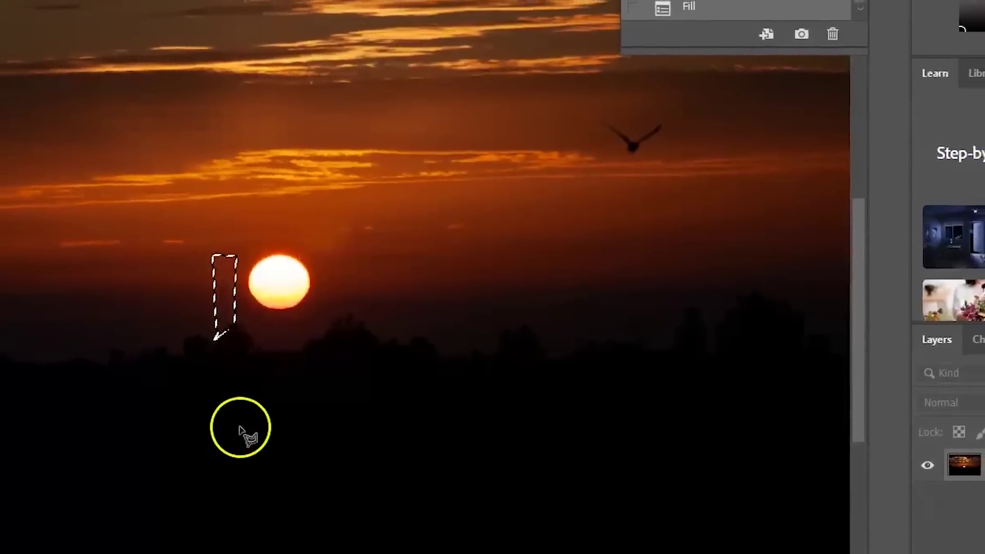
pyautogui.hotkey('ctrl', 'd')
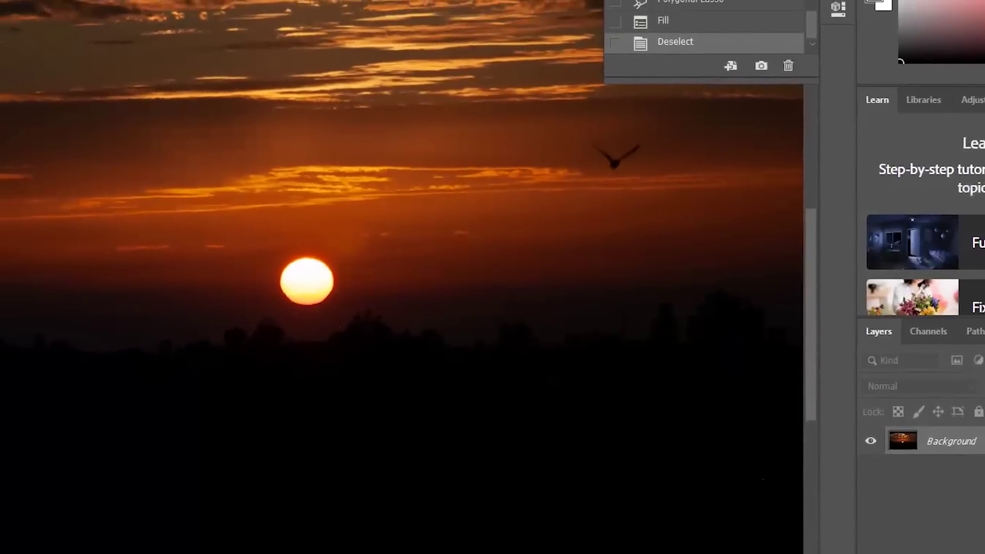
pyautogui.moveTo(231, 500); pyautogui.dragTo(539, 507)
# Step: Lasso the left building and remove it with a Content-Aware fill
pyautogui.click(46, 189)
pyautogui.click(165, 203)
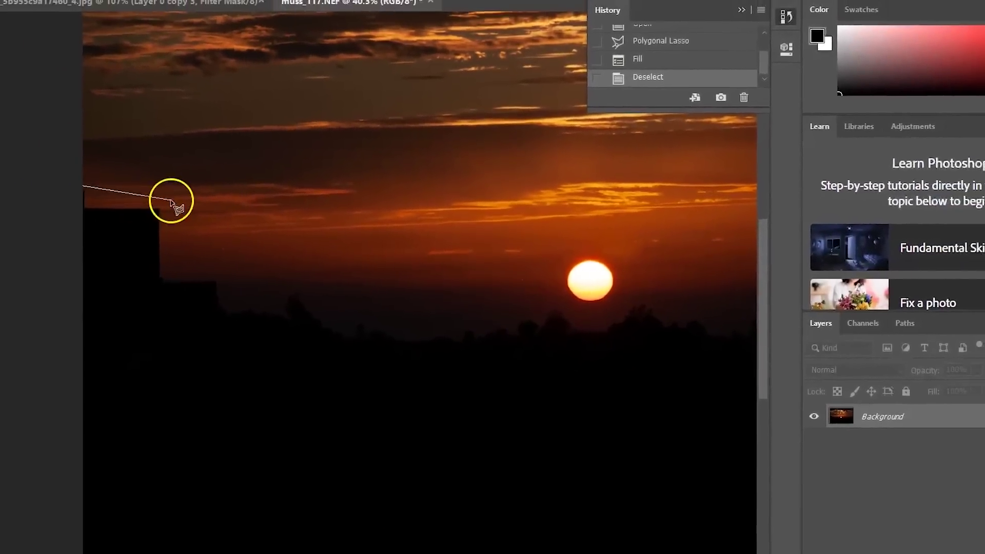
pyautogui.click(189, 277)
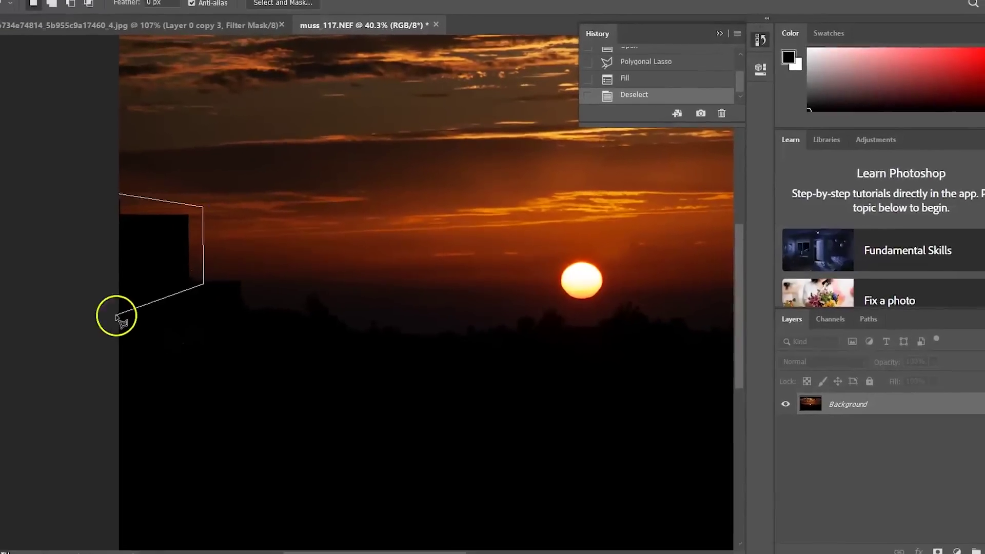
pyautogui.doubleClick(117, 315)
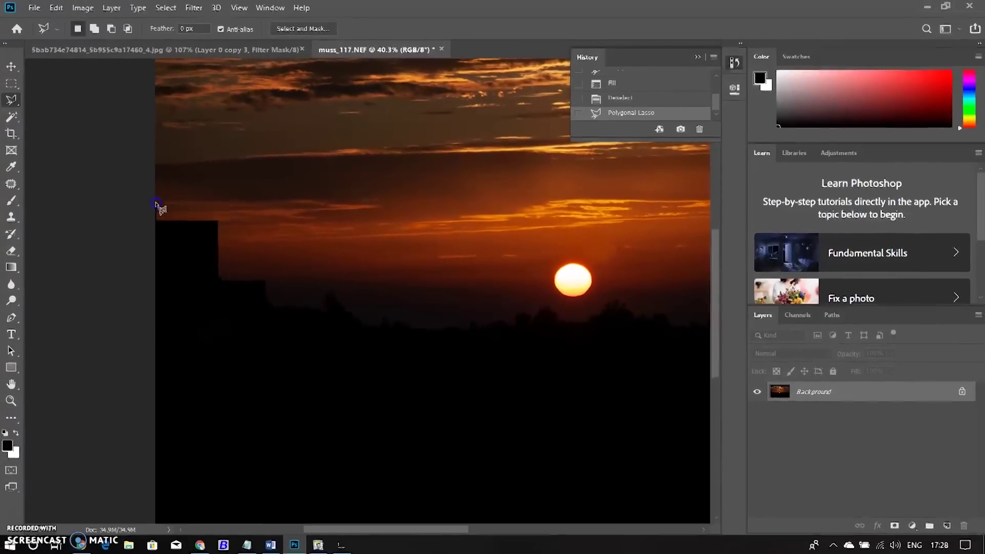
pyautogui.rightClick(184, 223)
pyautogui.click(202, 374)
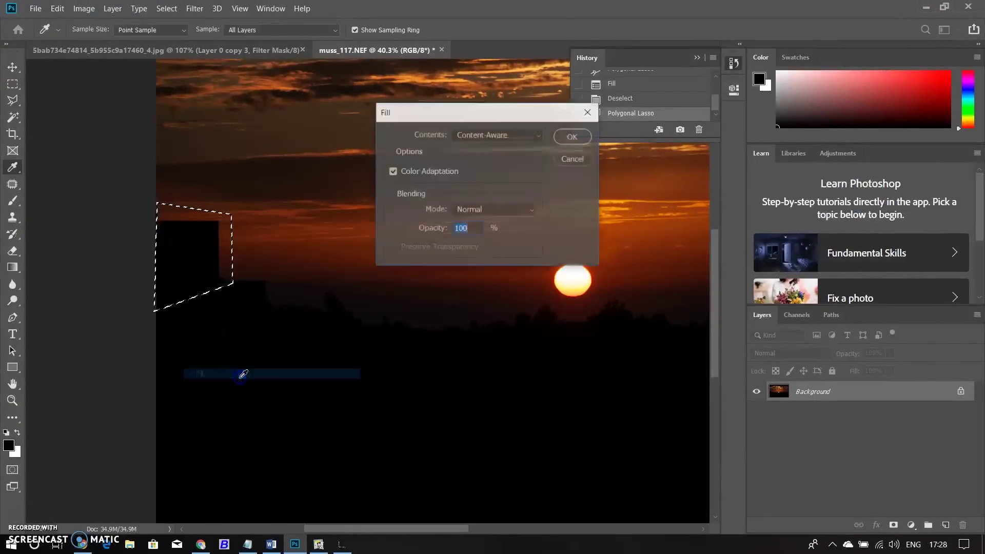
pyautogui.click(573, 140)
pyautogui.hotkey('ctrl', 'd')
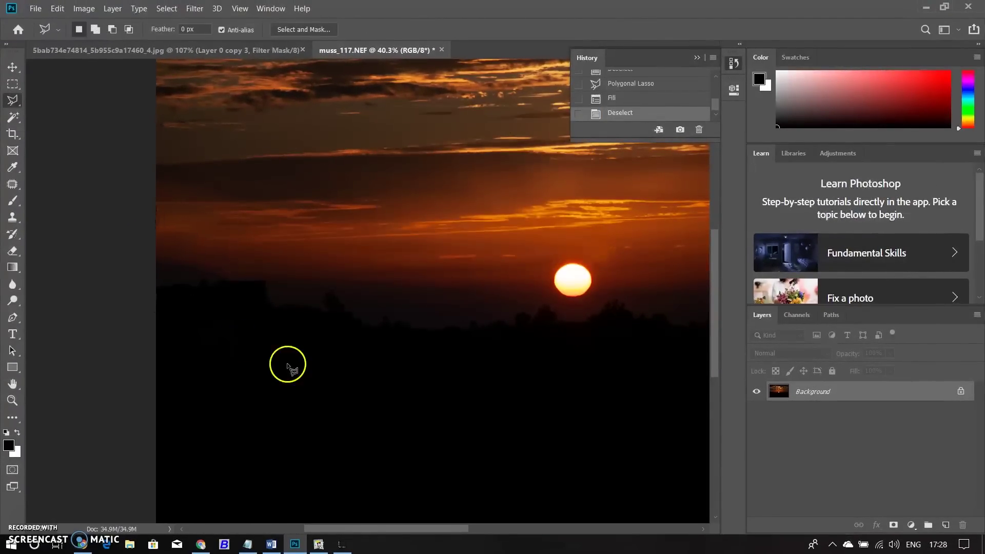
# Step: Lasso the leftover rooftop shape and Content-Aware fill it away
pyautogui.click(209, 281)
pyautogui.click(269, 280)
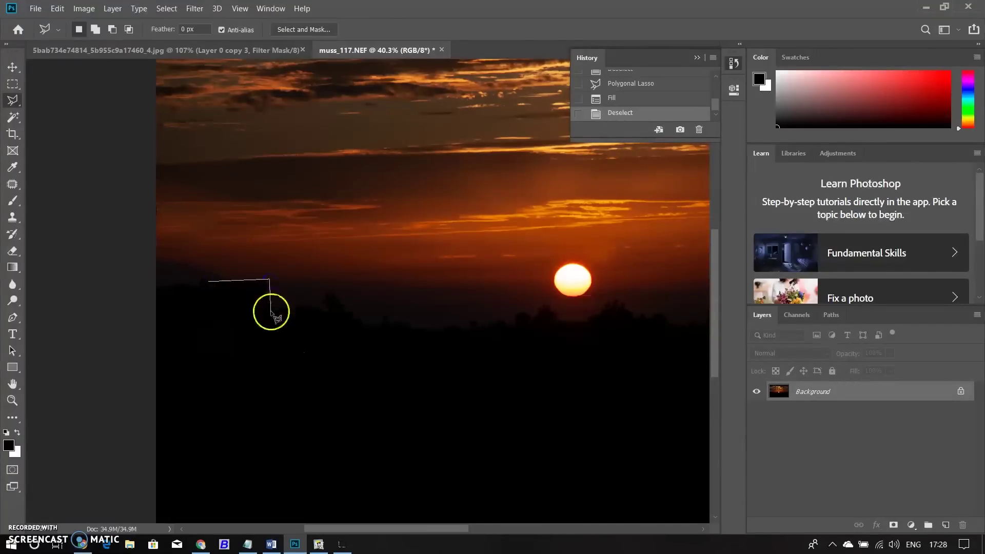
pyautogui.click(208, 310)
pyautogui.rightClick(237, 286)
pyautogui.click(291, 443)
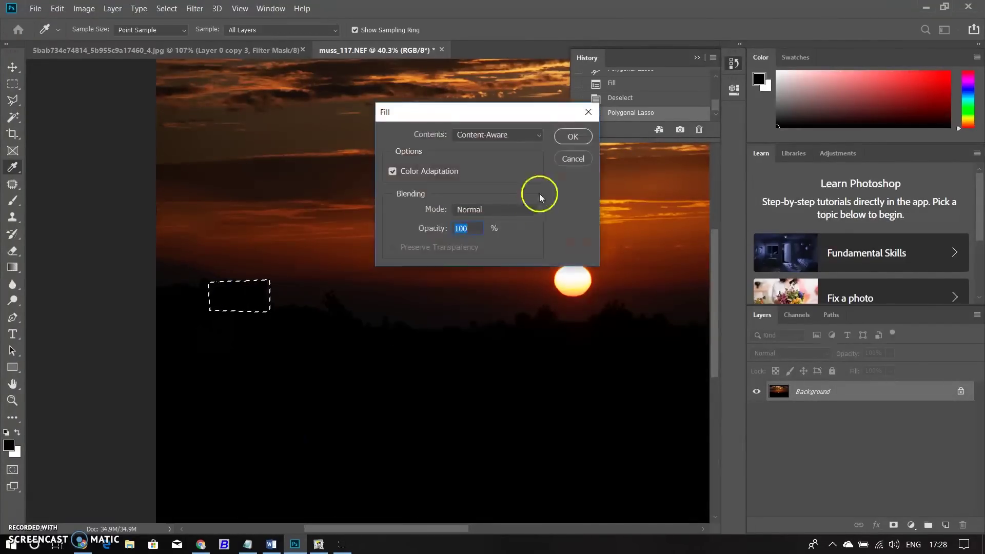
pyautogui.click(574, 139)
pyautogui.hotkey('ctrl', 'd')
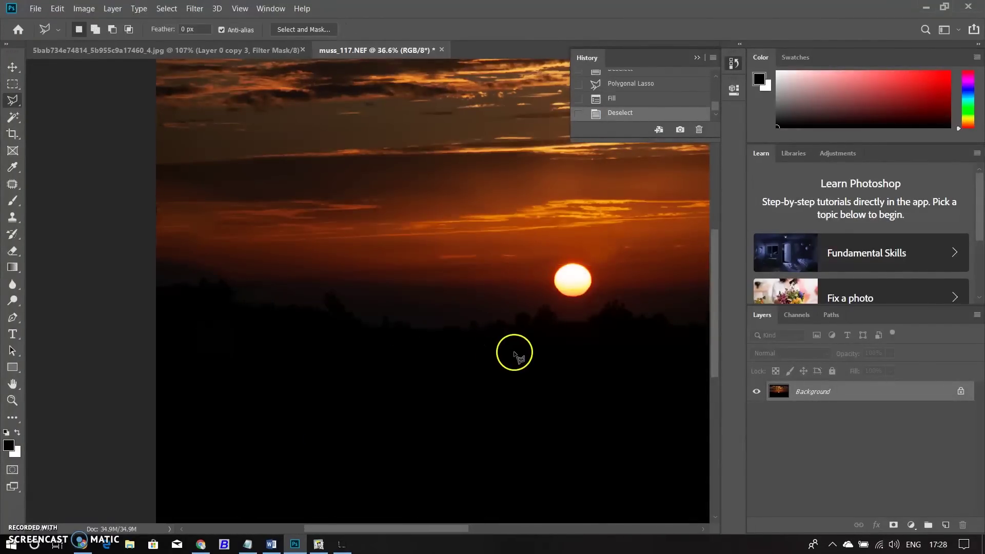
pyautogui.scroll(-2, 504, 350)
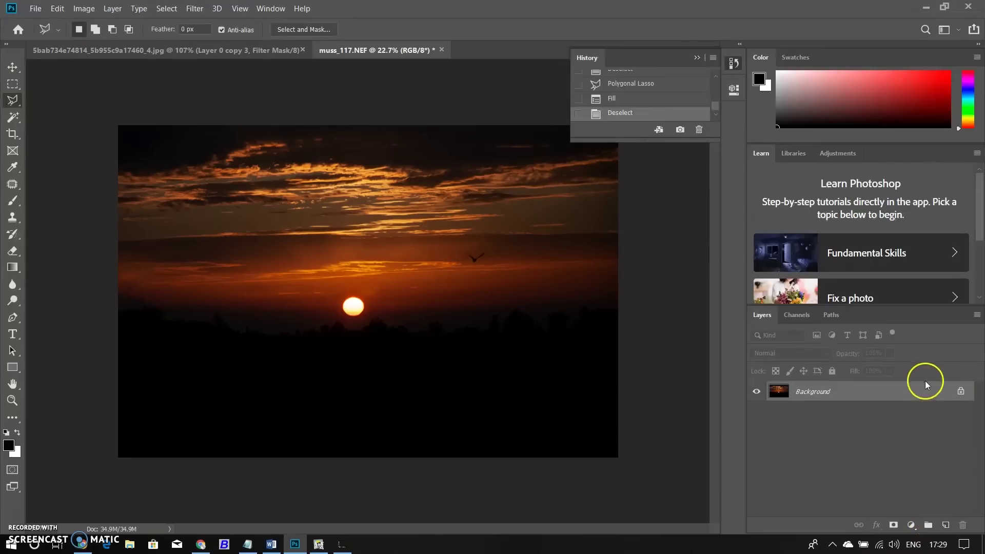
# Step: Duplicate the Background layer and add a Levels adjustment layer
pyautogui.moveTo(925, 385)
pyautogui.mouseDown()
pyautogui.moveTo(973, 525)
pyautogui.moveTo(945, 524)
pyautogui.mouseUp()
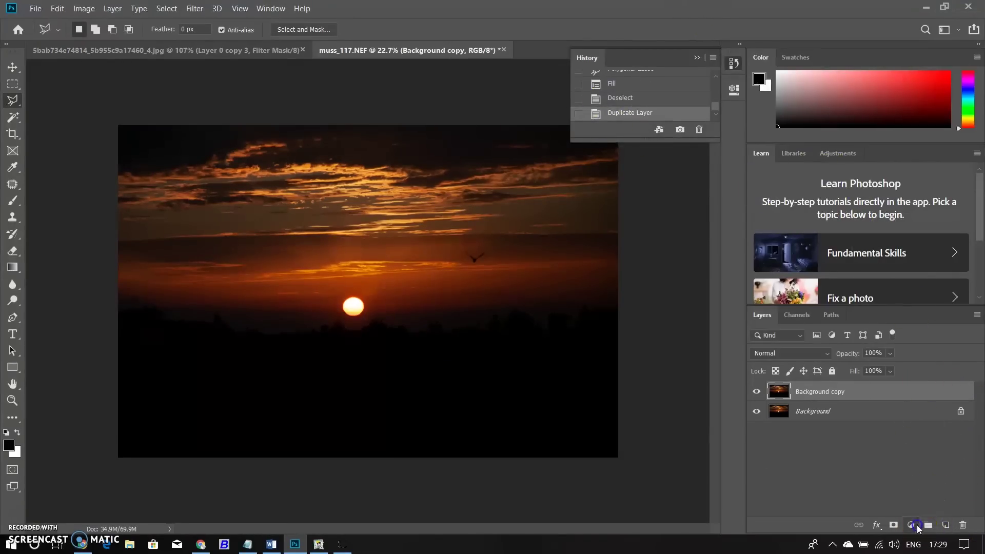
pyautogui.click(912, 525)
pyautogui.click(930, 352)
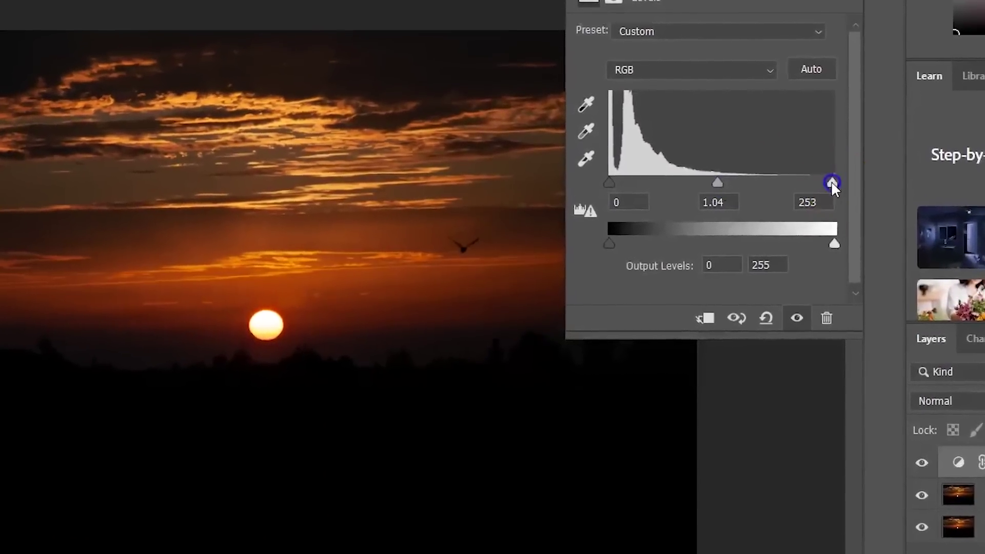
# Step: Set the Levels white input to 165, keeping the midtones neutral
pyautogui.moveTo(811, 187); pyautogui.dragTo(789, 184)
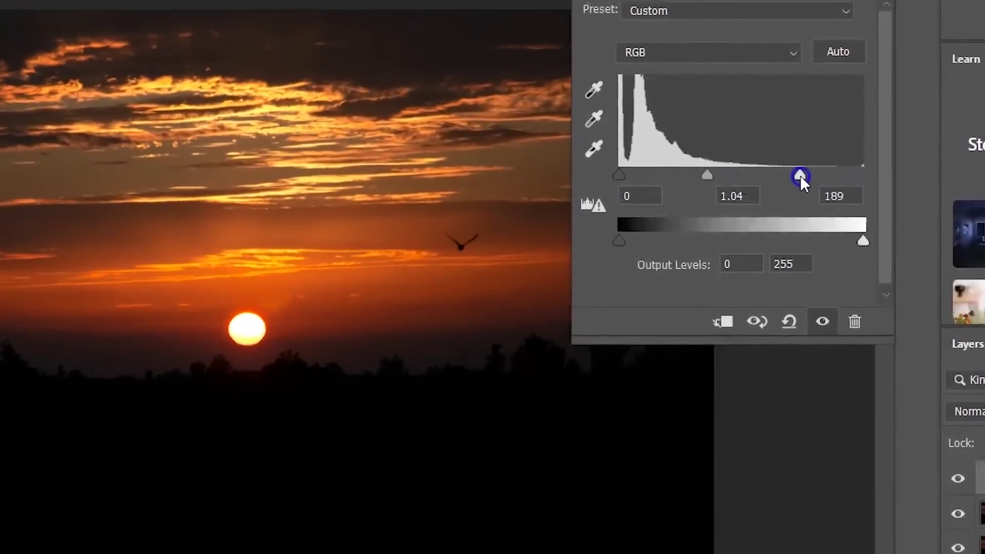
pyautogui.moveTo(625, 173)
pyautogui.mouseDown()
pyautogui.moveTo(647, 168)
pyautogui.moveTo(632, 163)
pyautogui.mouseUp()
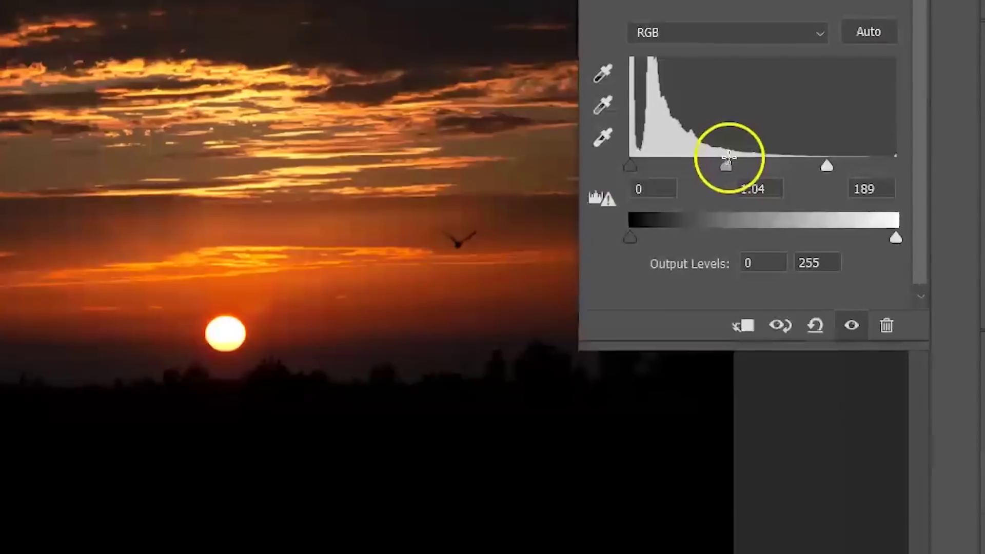
pyautogui.moveTo(716, 171); pyautogui.dragTo(703, 178)
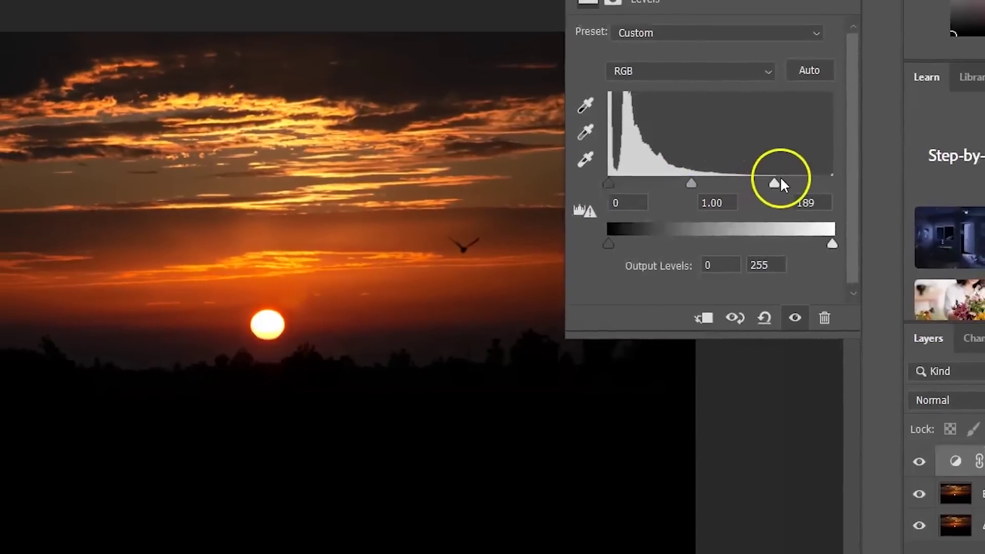
pyautogui.moveTo(769, 176)
pyautogui.mouseDown()
pyautogui.moveTo(780, 181)
pyautogui.moveTo(735, 185)
pyautogui.mouseUp()
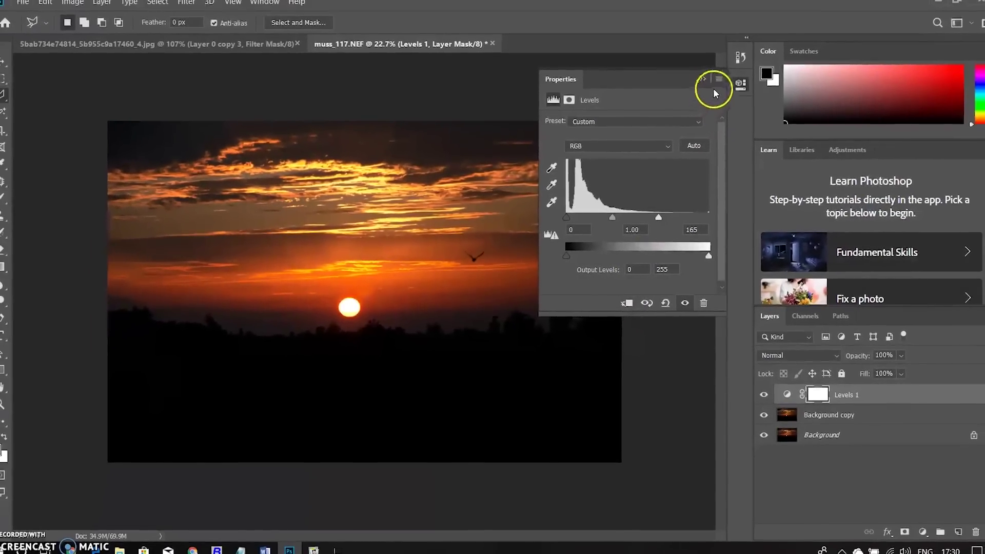
# Step: Close the Levels settings, toggle Levels 1 visibility to compare, and select the Levels 1 layer
pyautogui.click(700, 79)
pyautogui.click(761, 393)
pyautogui.click(762, 393)
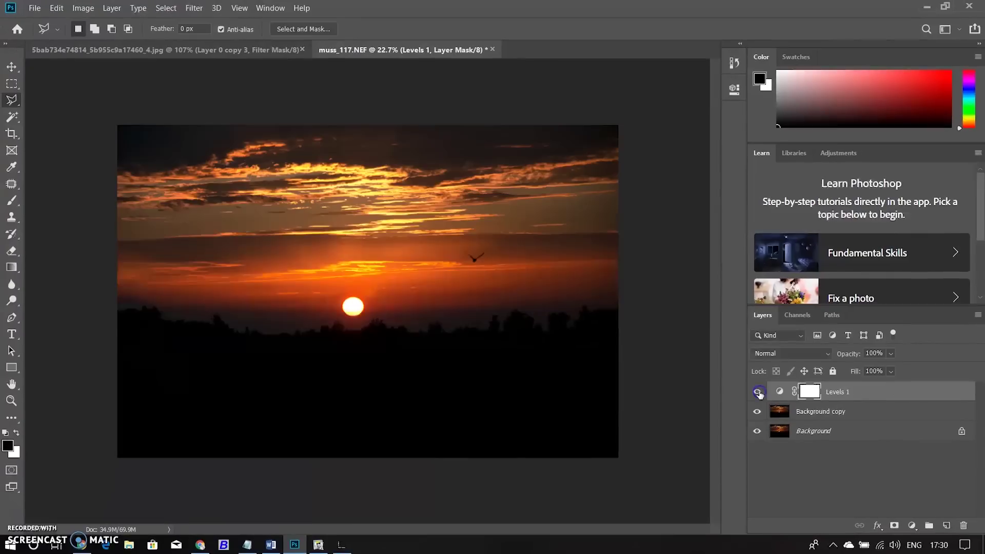
pyautogui.click(779, 391)
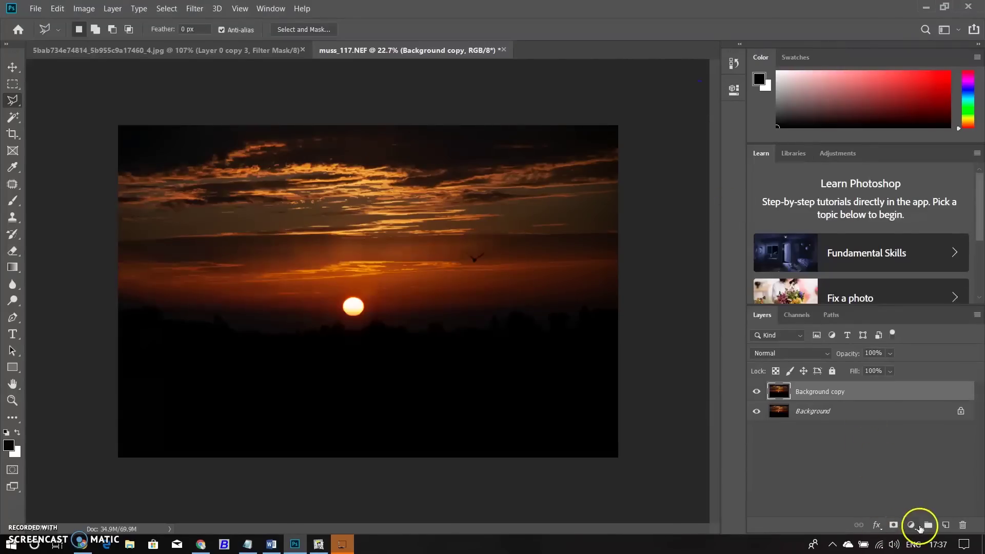
# Step: Add a Curves 1 adjustment layer and darken the photo with a curve point and white-point drag
pyautogui.click(921, 526)
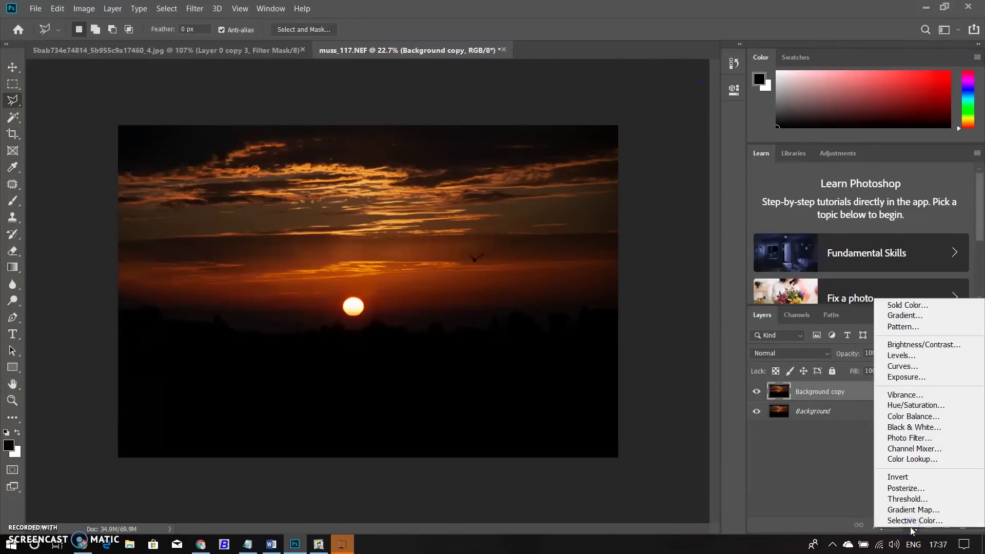
pyautogui.click(892, 356)
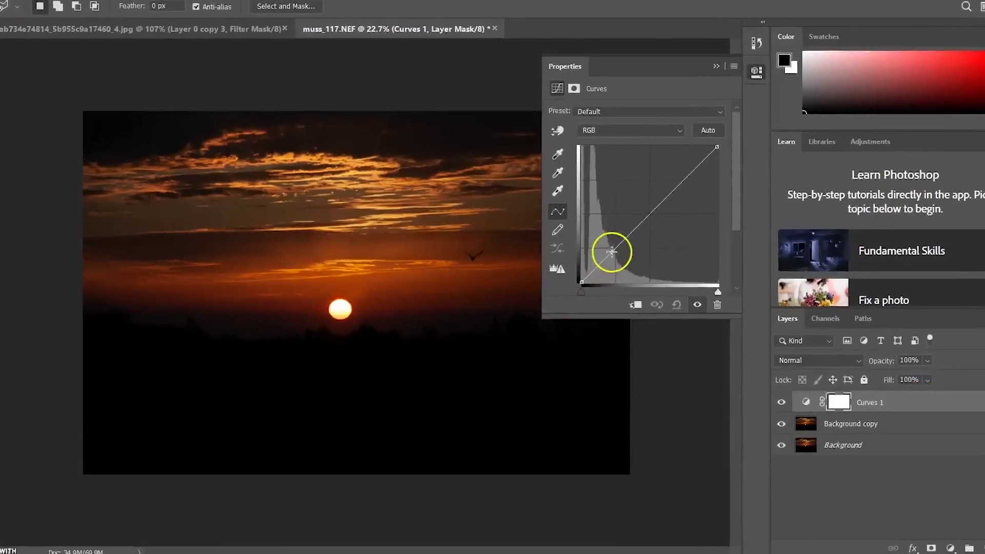
pyautogui.click(605, 252)
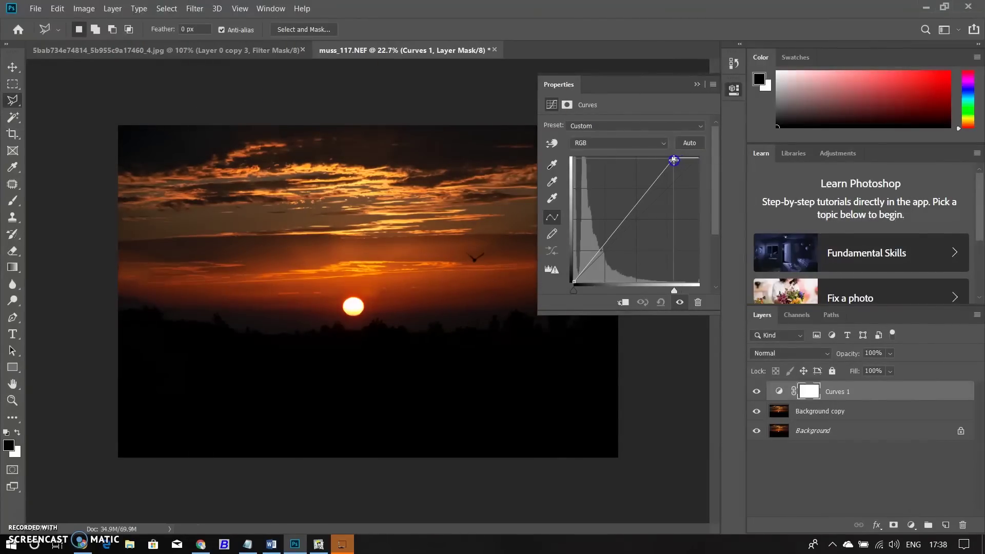
pyautogui.moveTo(670, 161); pyautogui.dragTo(703, 162)
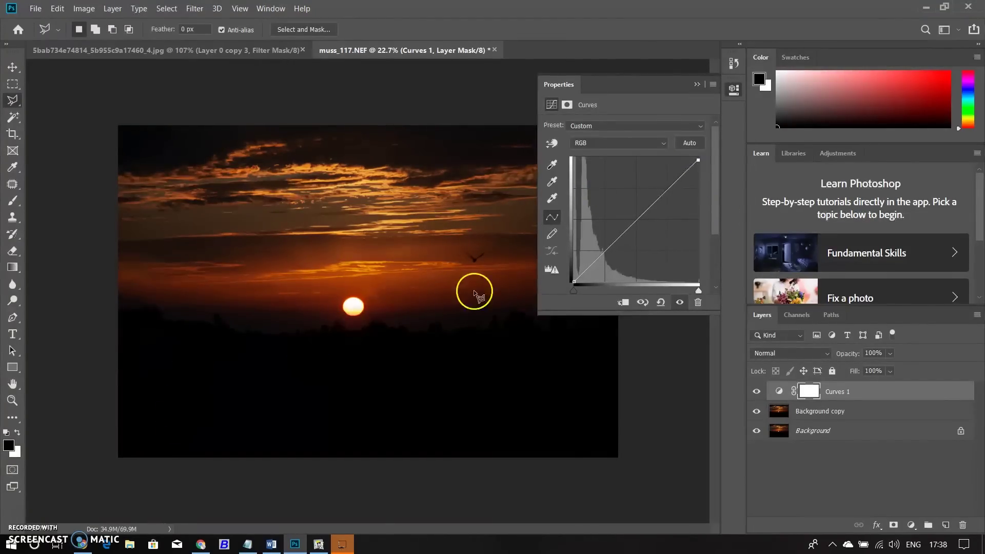
# Step: In Curves Auto Options, try each algorithm and apply Enhance Brightness and Contrast
pyautogui.click(713, 85)
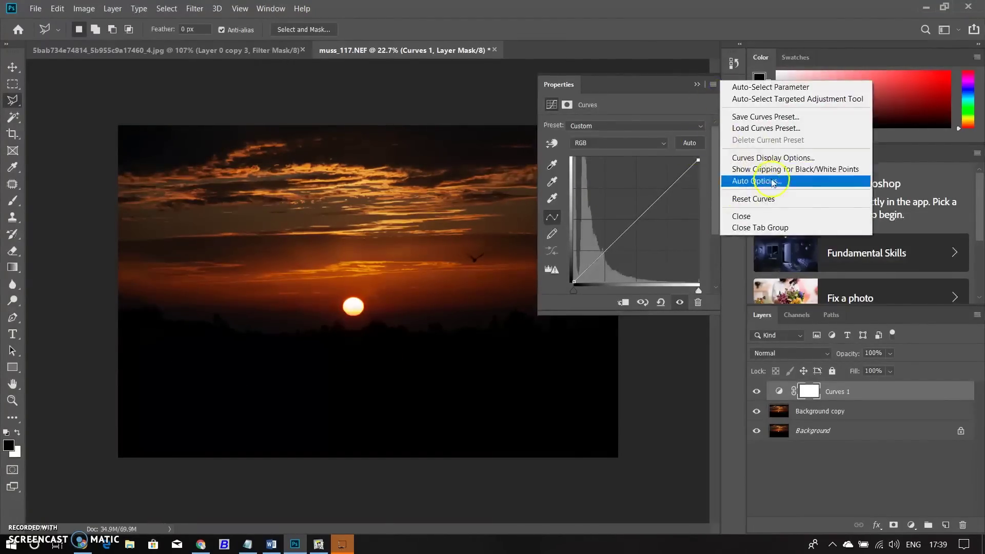
pyautogui.click(756, 181)
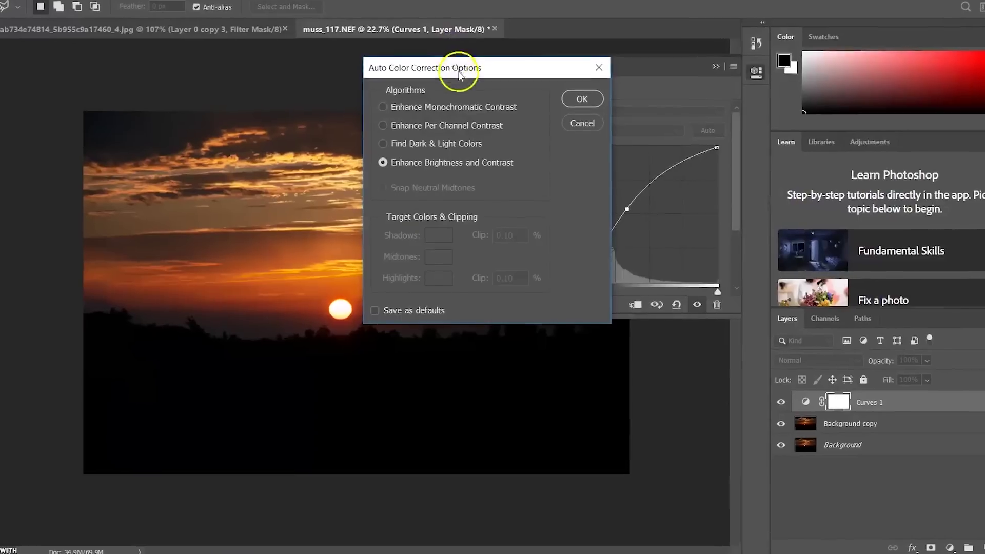
pyautogui.moveTo(460, 69); pyautogui.dragTo(628, 40)
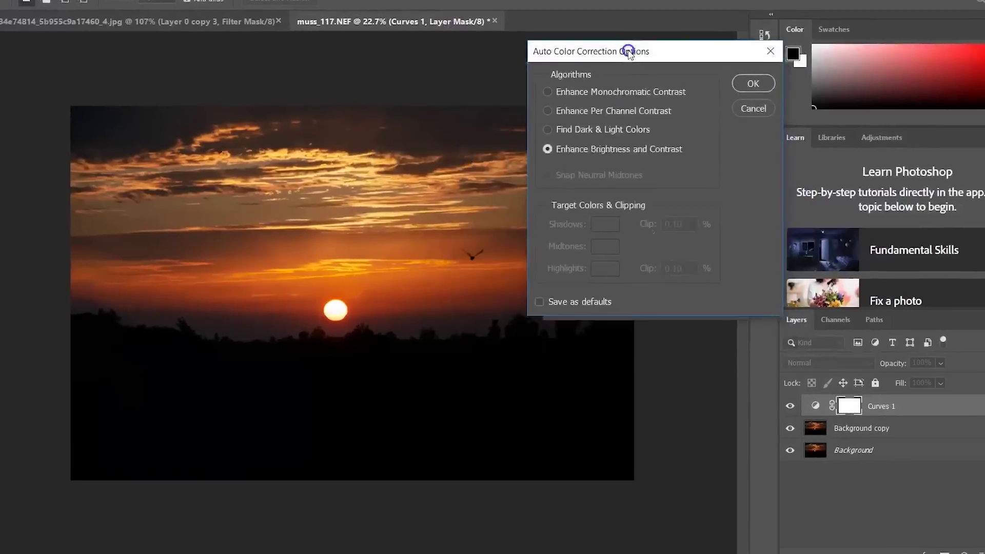
pyautogui.click(554, 116)
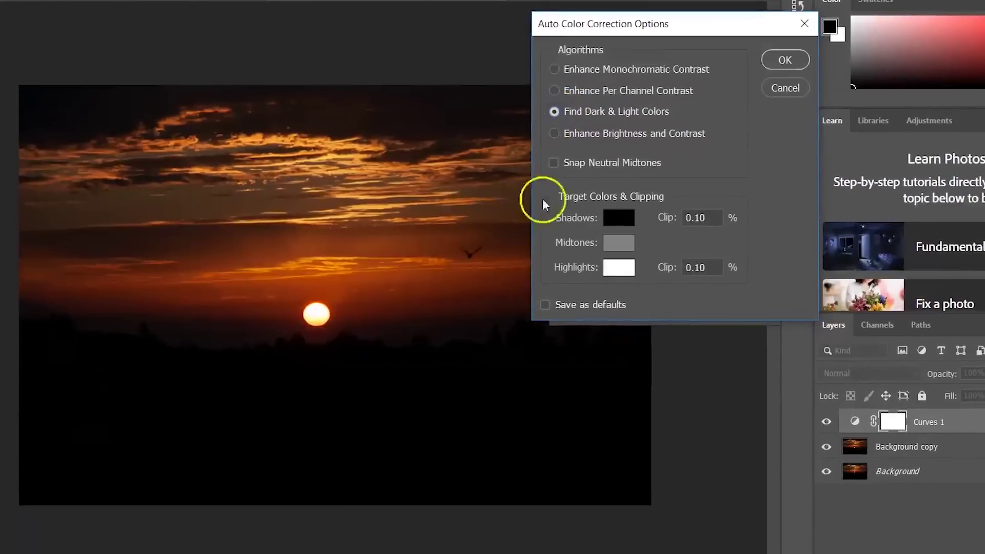
pyautogui.click(551, 165)
pyautogui.click(560, 75)
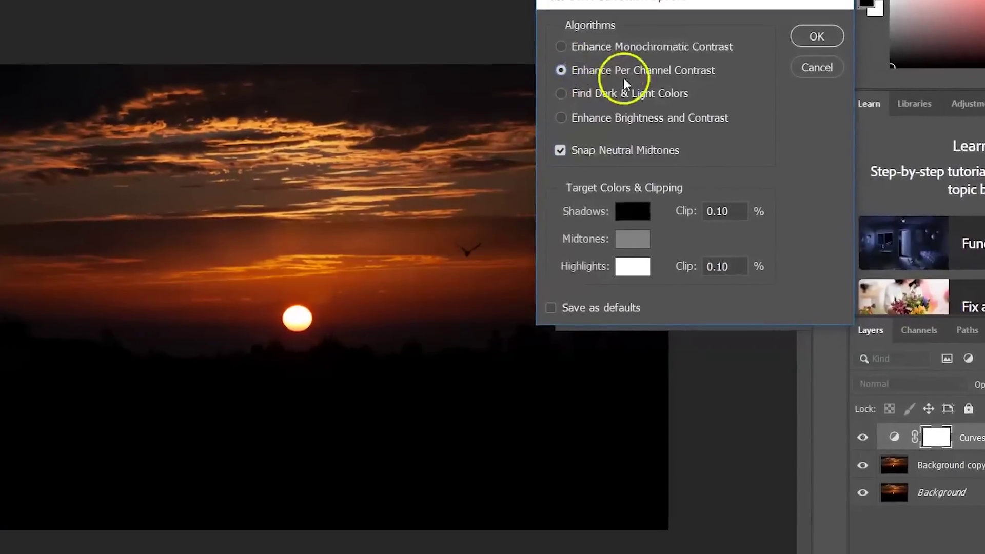
pyautogui.click(566, 30)
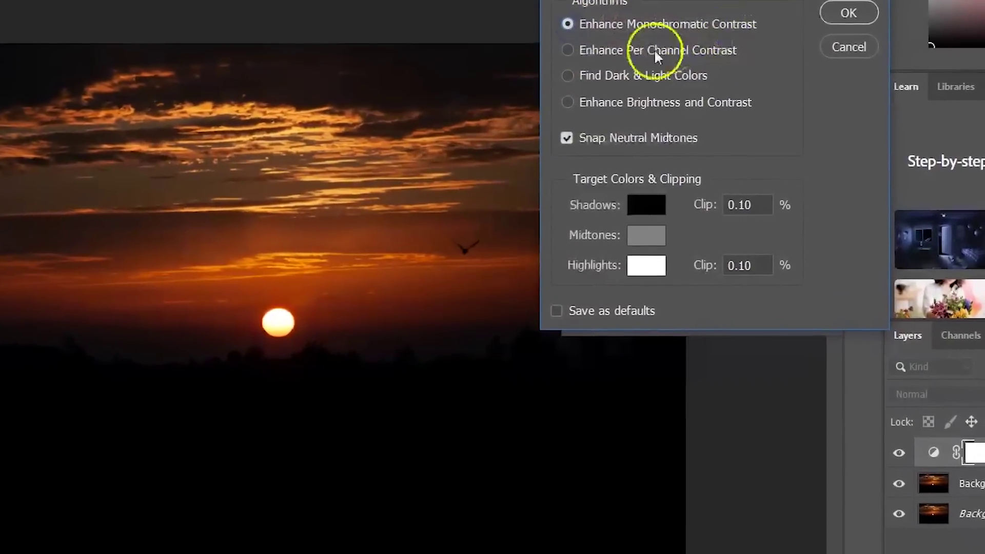
pyautogui.click(567, 105)
pyautogui.click(840, 18)
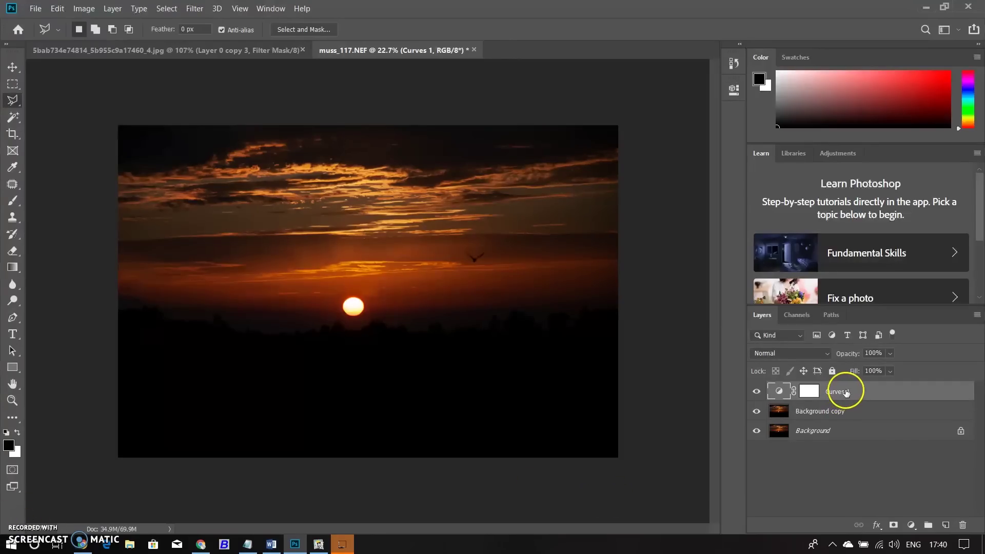
# Step: Delete Curves 1, then in Camera Raw raise Exposure and Shadows and lower Dehaze
pyautogui.press('Delete')
pyautogui.click(191, 11)
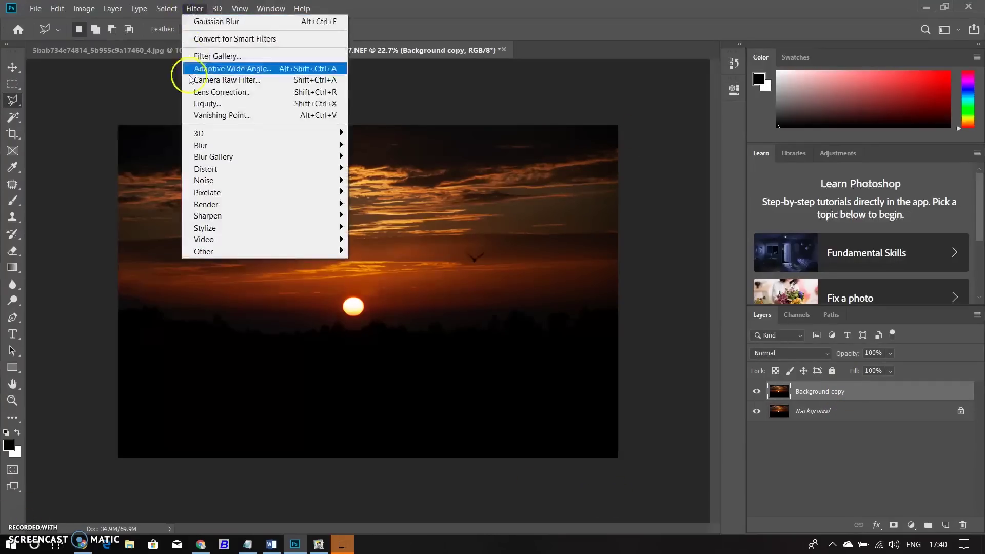
pyautogui.click(211, 87)
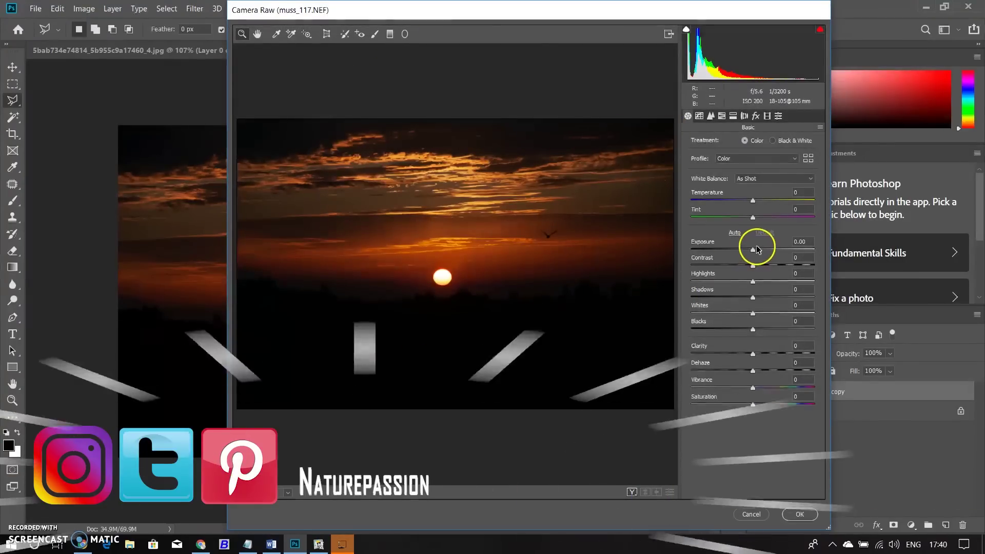
pyautogui.moveTo(753, 248); pyautogui.dragTo(762, 248)
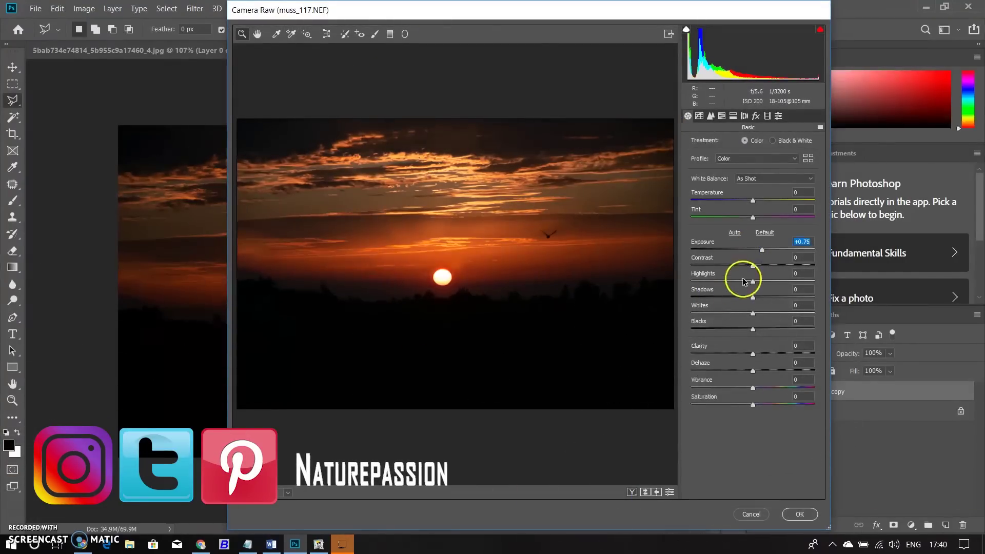
pyautogui.moveTo(753, 297); pyautogui.dragTo(765, 298)
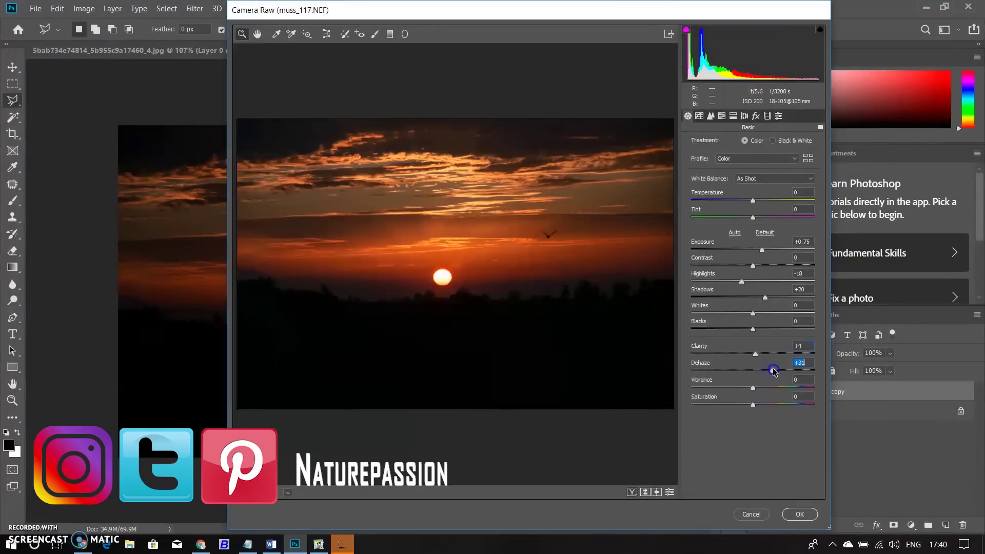
pyautogui.moveTo(773, 372); pyautogui.dragTo(759, 373)
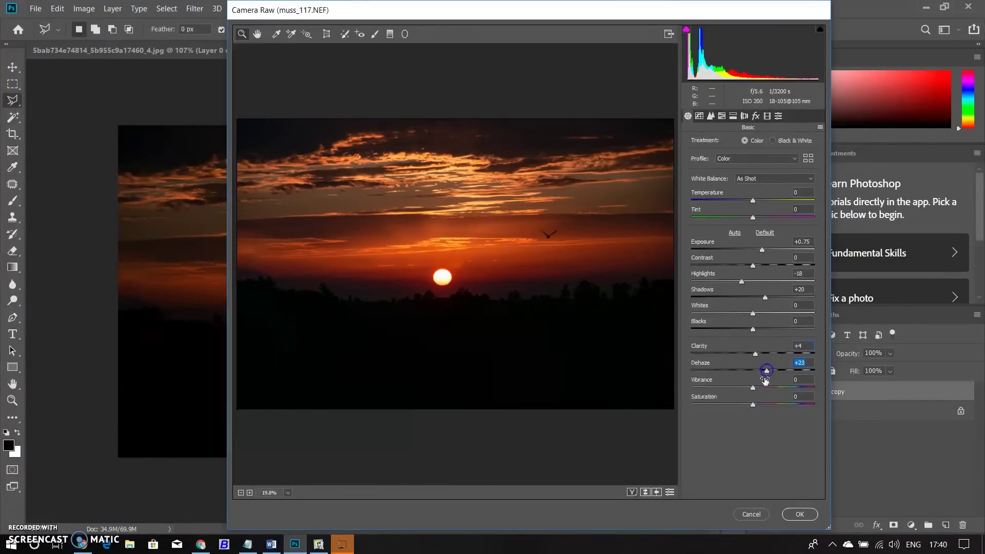
# Step: In HSL, boost orange saturation, slightly mute reds, and shift the orange hue toward red
pyautogui.click(722, 116)
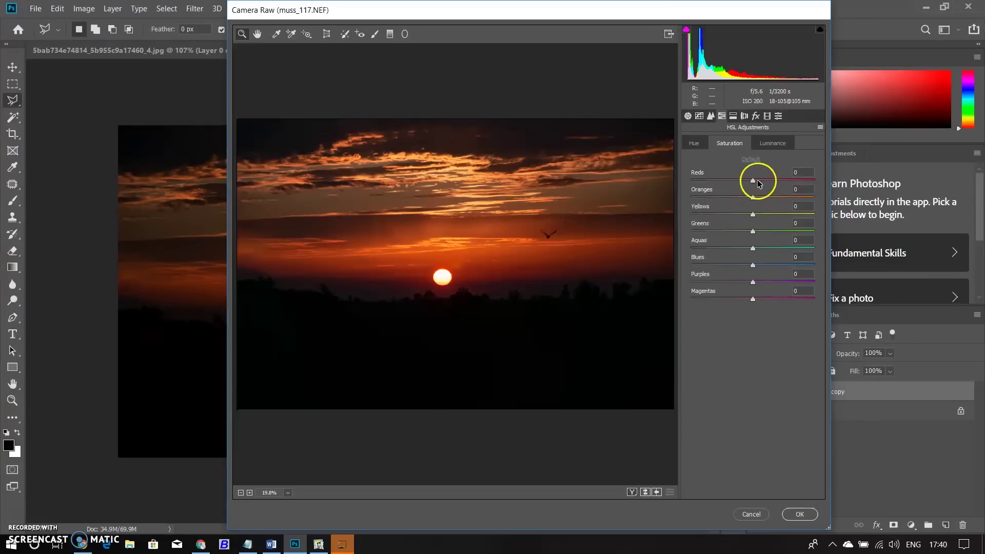
pyautogui.moveTo(753, 180)
pyautogui.mouseDown()
pyautogui.moveTo(772, 197)
pyautogui.moveTo(733, 198)
pyautogui.mouseUp()
pyautogui.click(690, 145)
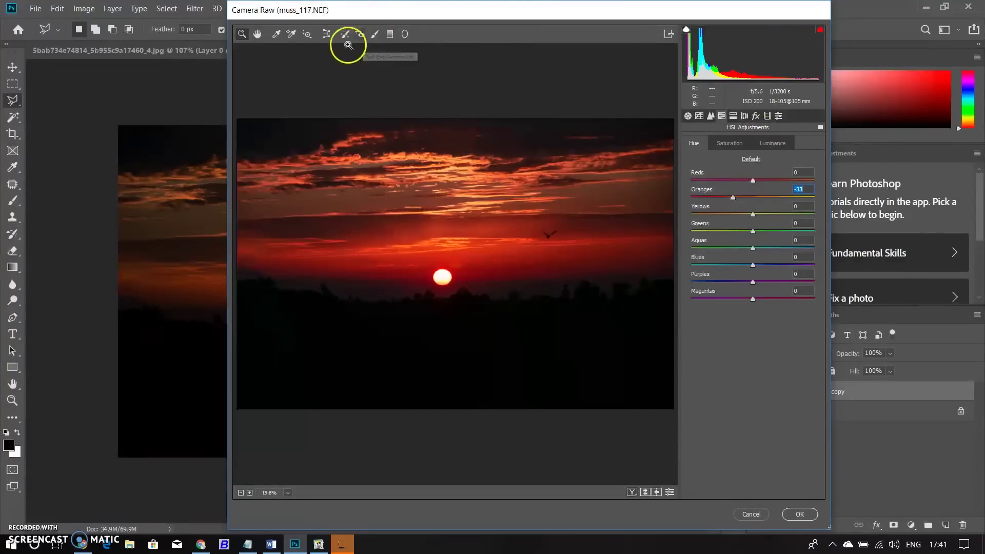
# Step: Fit a radial filter tightly on the sun with Effect Inside, +1.10 exposure and reduced feather
pyautogui.click(405, 34)
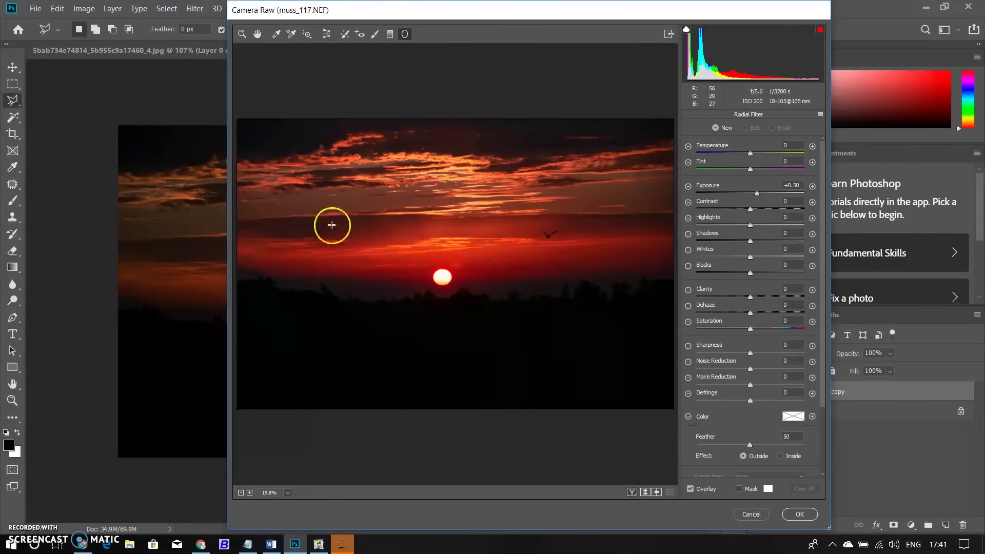
pyautogui.moveTo(538, 226); pyautogui.dragTo(597, 252)
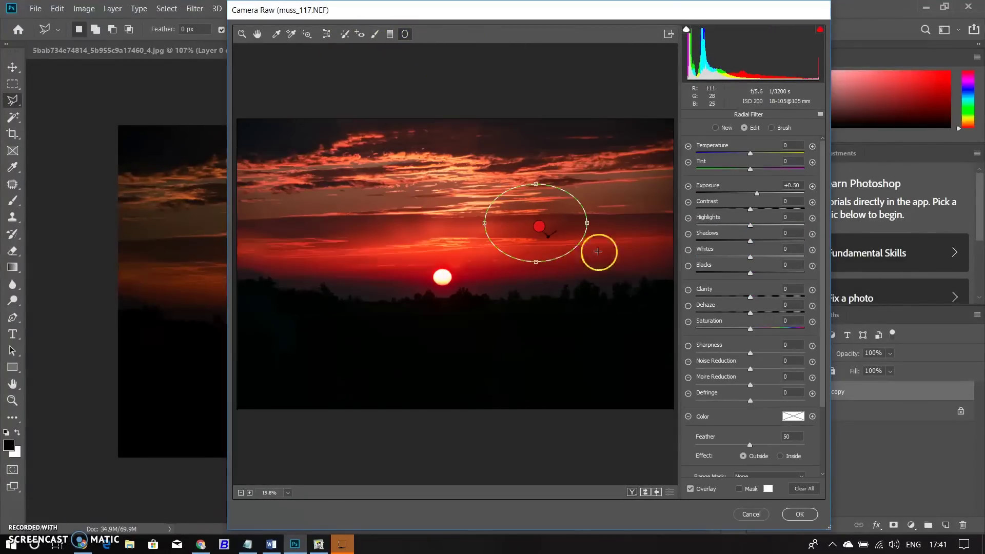
pyautogui.moveTo(539, 226); pyautogui.dragTo(451, 268)
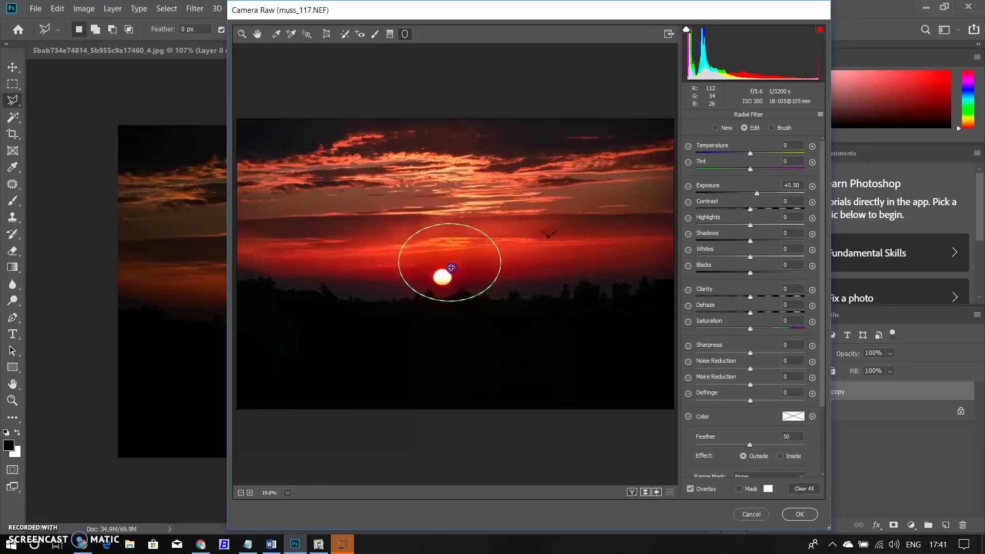
pyautogui.moveTo(756, 193); pyautogui.dragTo(764, 194)
pyautogui.click(781, 455)
pyautogui.moveTo(391, 275); pyautogui.dragTo(410, 273)
pyautogui.moveTo(444, 312); pyautogui.dragTo(444, 293)
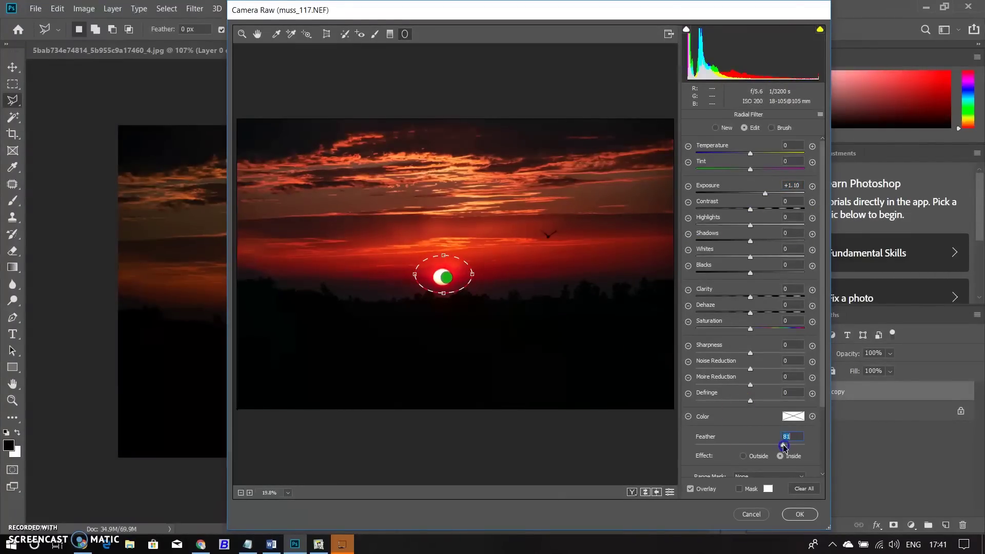
pyautogui.moveTo(785, 445); pyautogui.dragTo(706, 444)
pyautogui.click(261, 35)
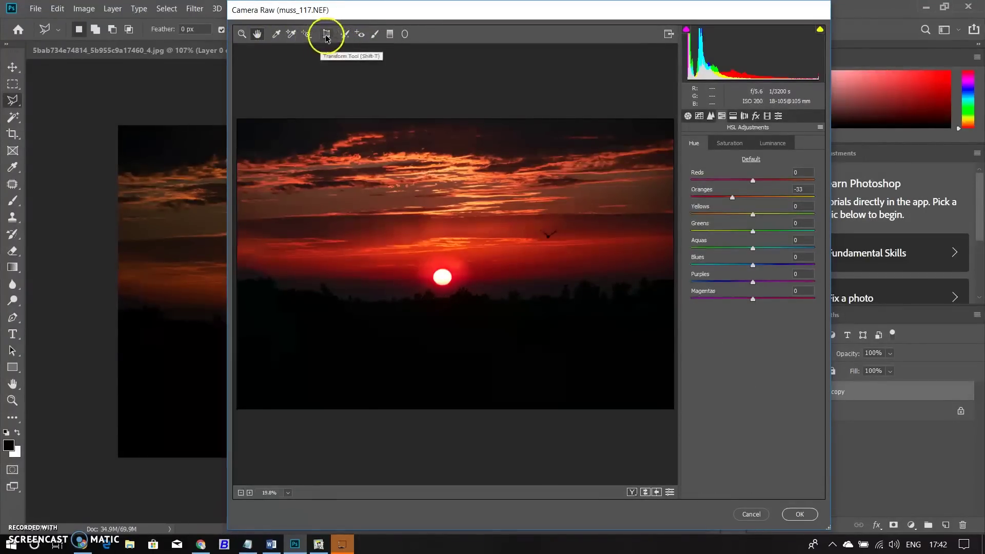
# Step: Graduate the upper sky: +1.45 exposure, darker shadows, -25 dehaze, -41 temperature, magenta tint
pyautogui.click(390, 34)
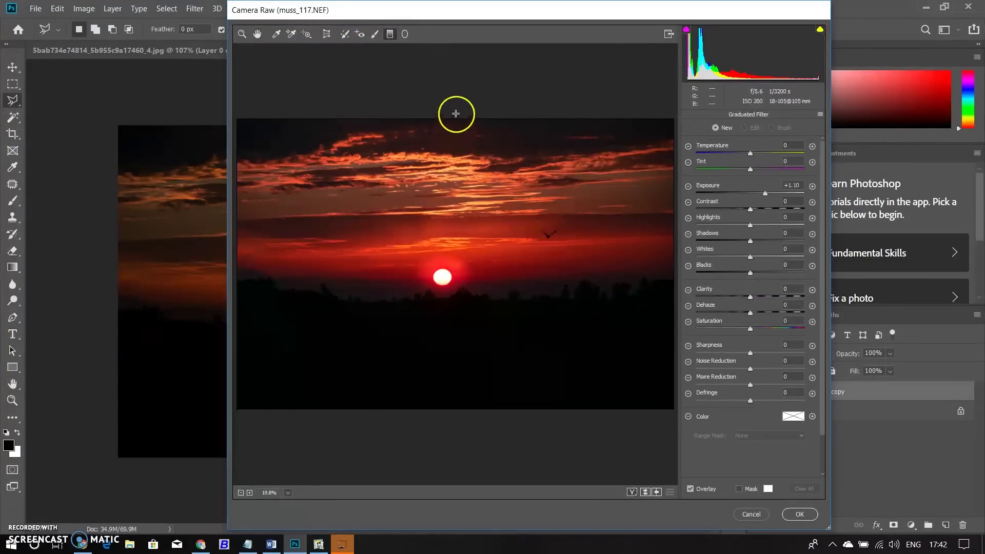
pyautogui.moveTo(456, 114); pyautogui.dragTo(458, 221)
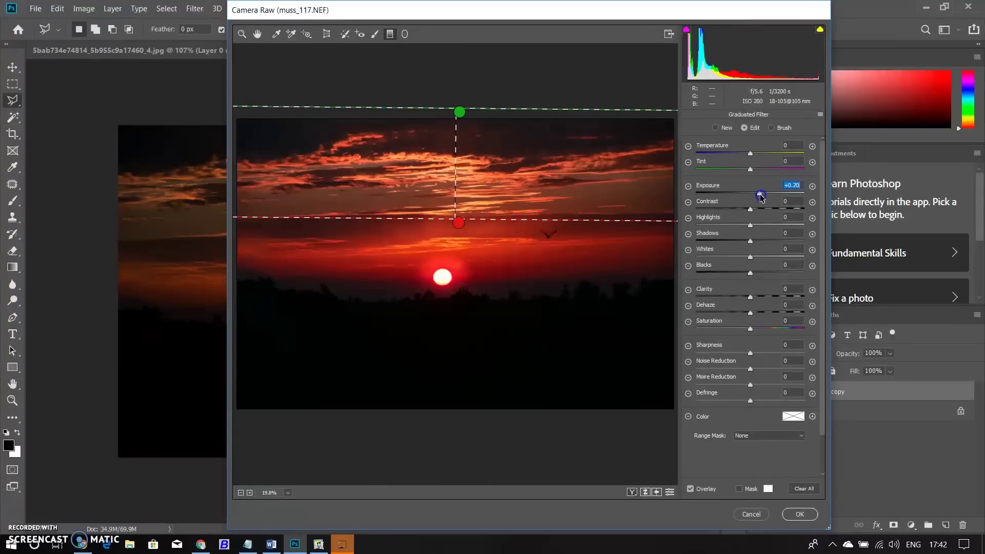
pyautogui.moveTo(765, 194); pyautogui.dragTo(770, 194)
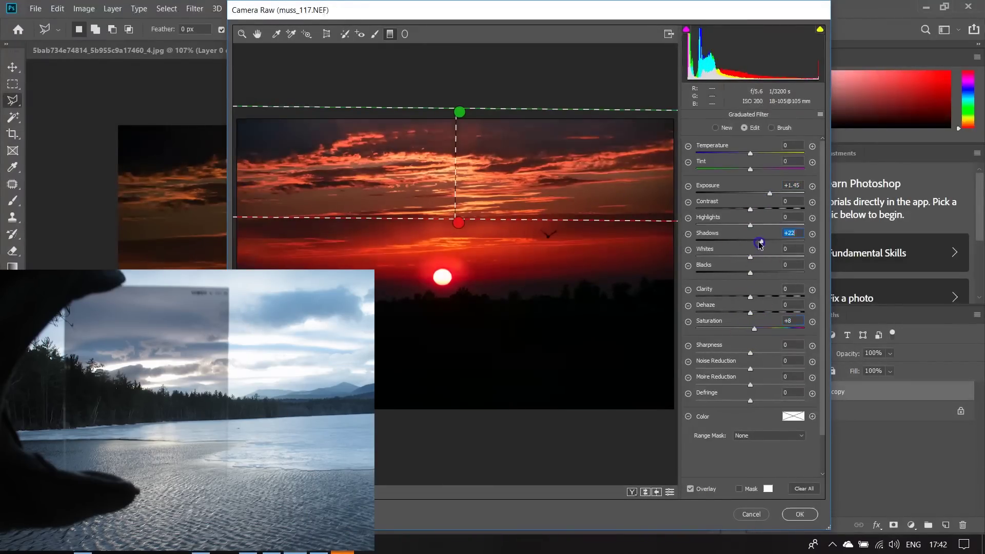
pyautogui.moveTo(751, 240); pyautogui.dragTo(745, 245)
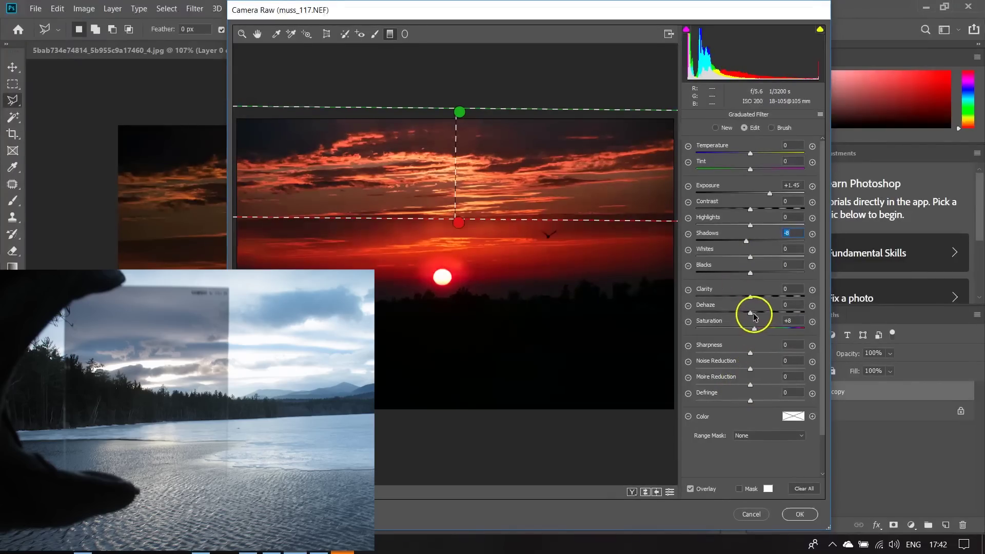
pyautogui.moveTo(762, 312); pyautogui.dragTo(752, 310)
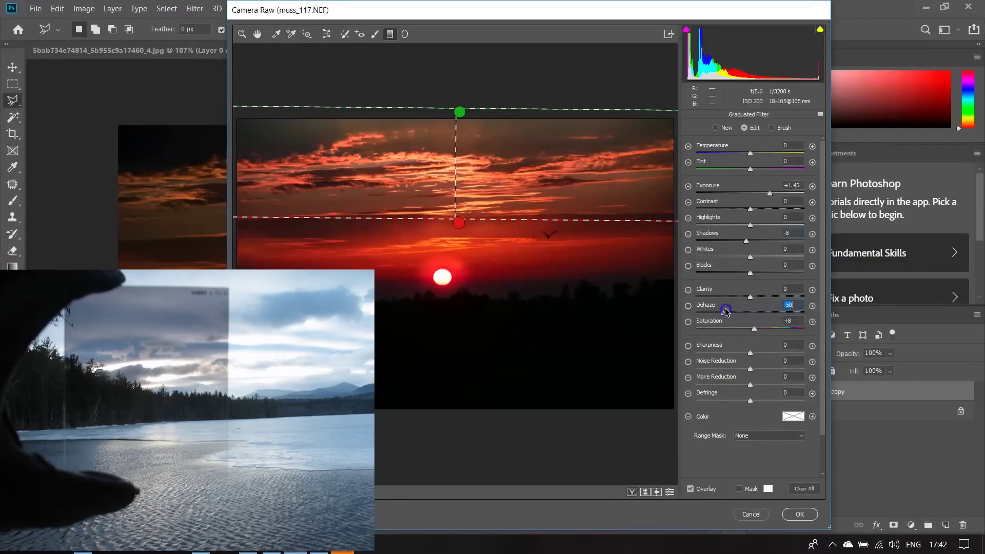
pyautogui.moveTo(752, 310); pyautogui.dragTo(739, 309)
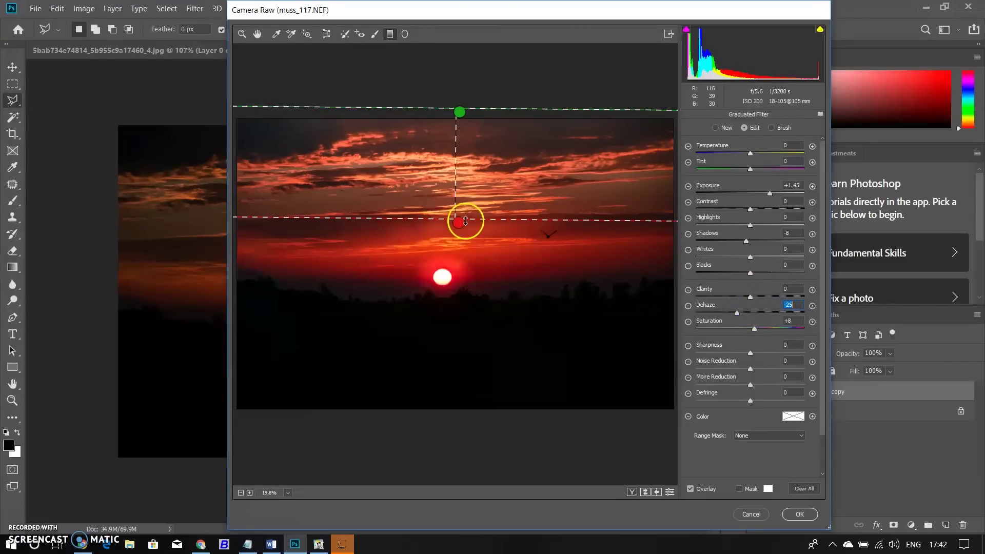
pyautogui.moveTo(459, 223); pyautogui.dragTo(459, 239)
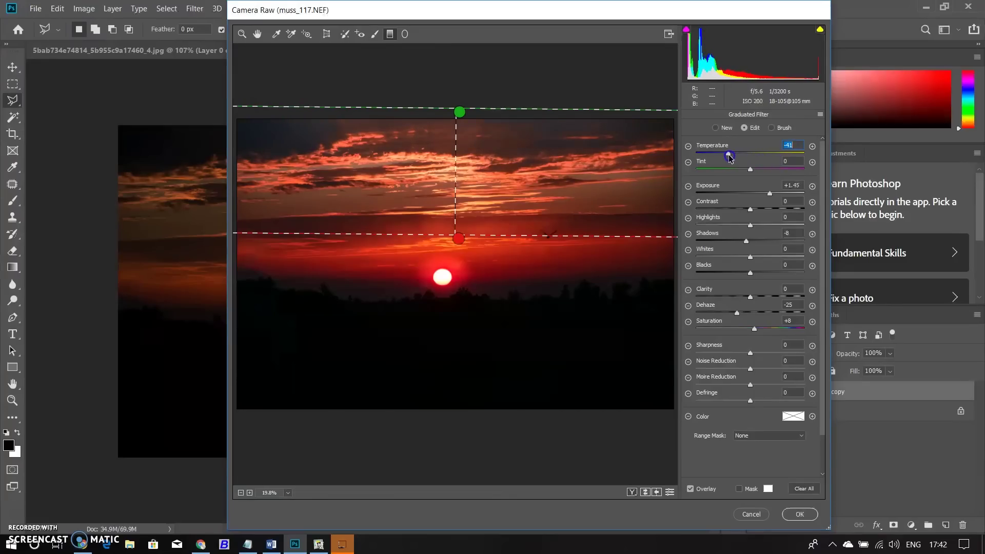
pyautogui.moveTo(750, 168); pyautogui.dragTo(761, 170)
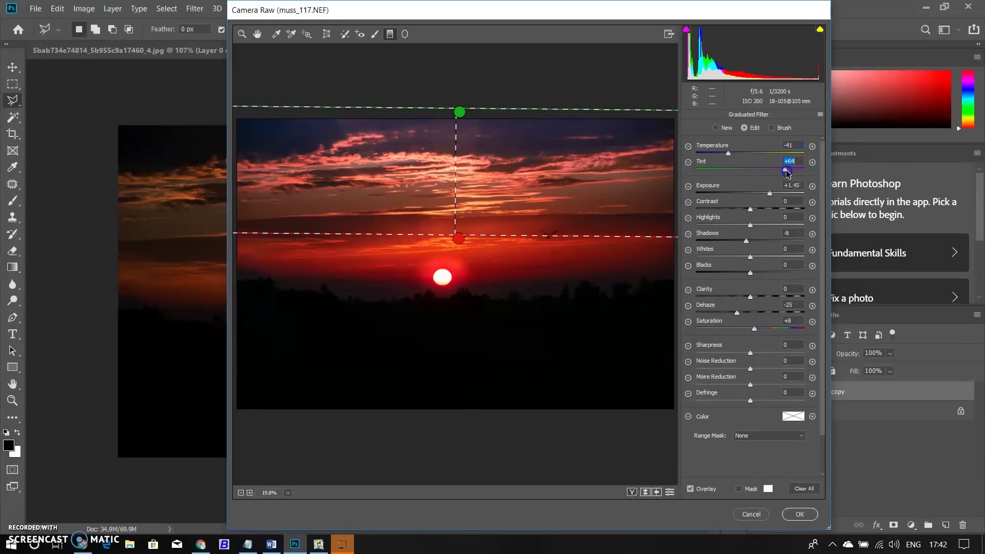